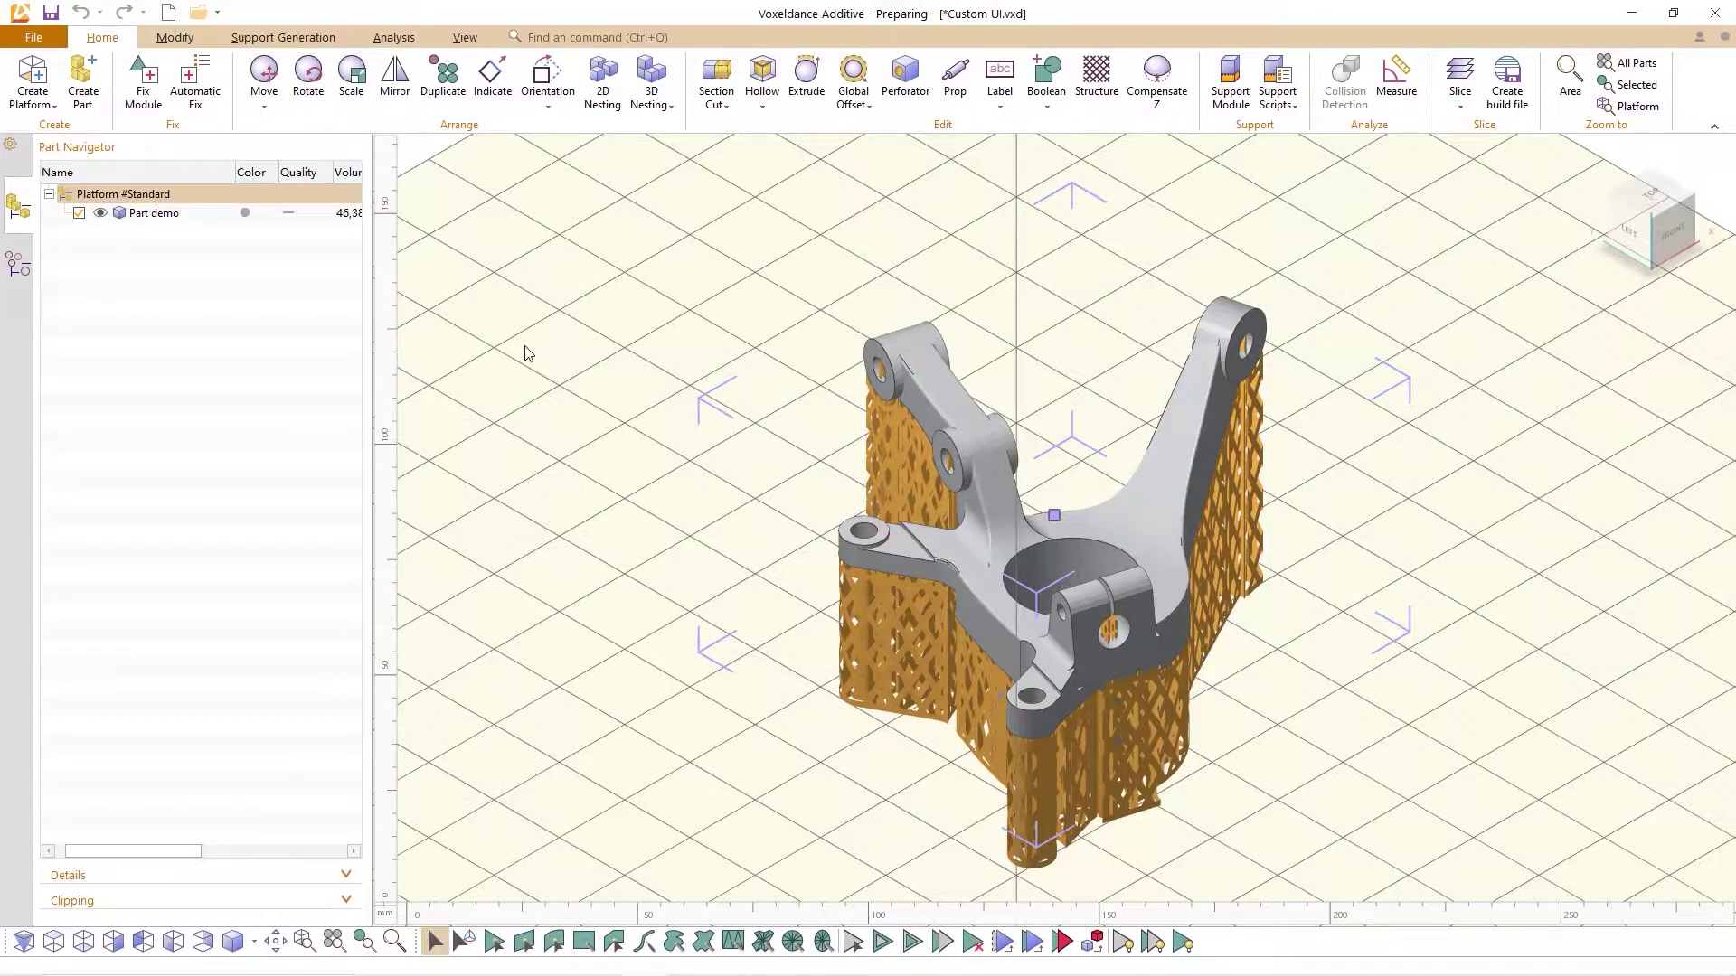
Examine the general options, including the available interface languages, units and display defaults
left_click(33, 37)
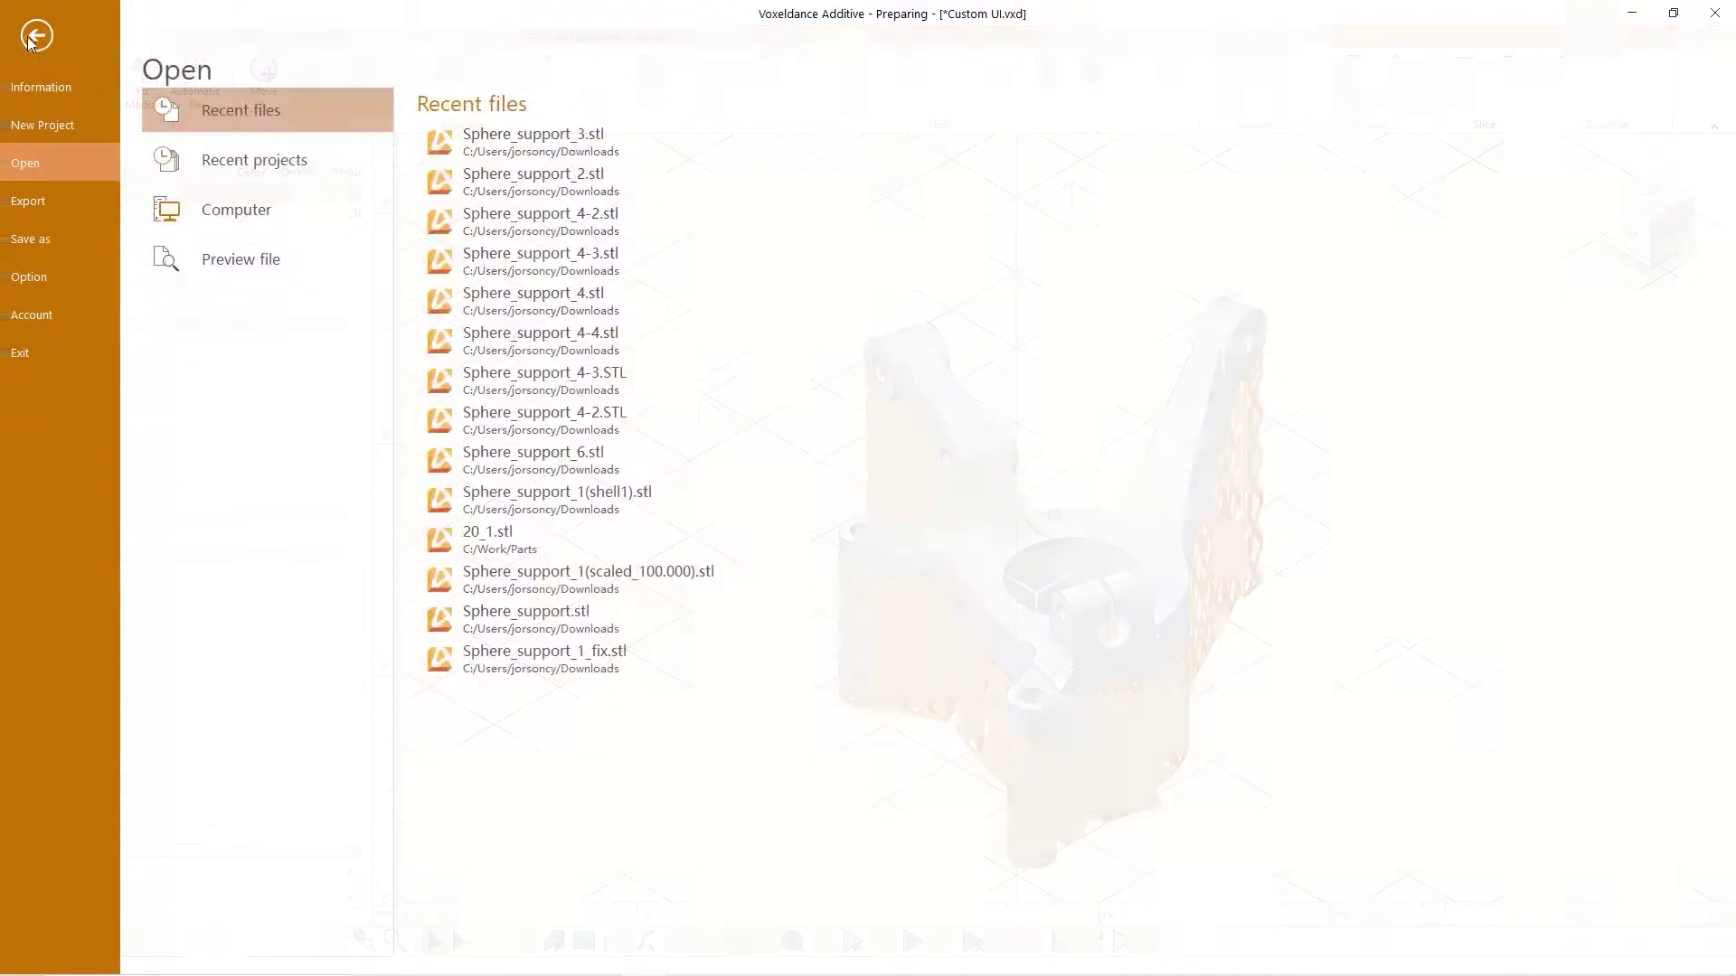
left_click(28, 277)
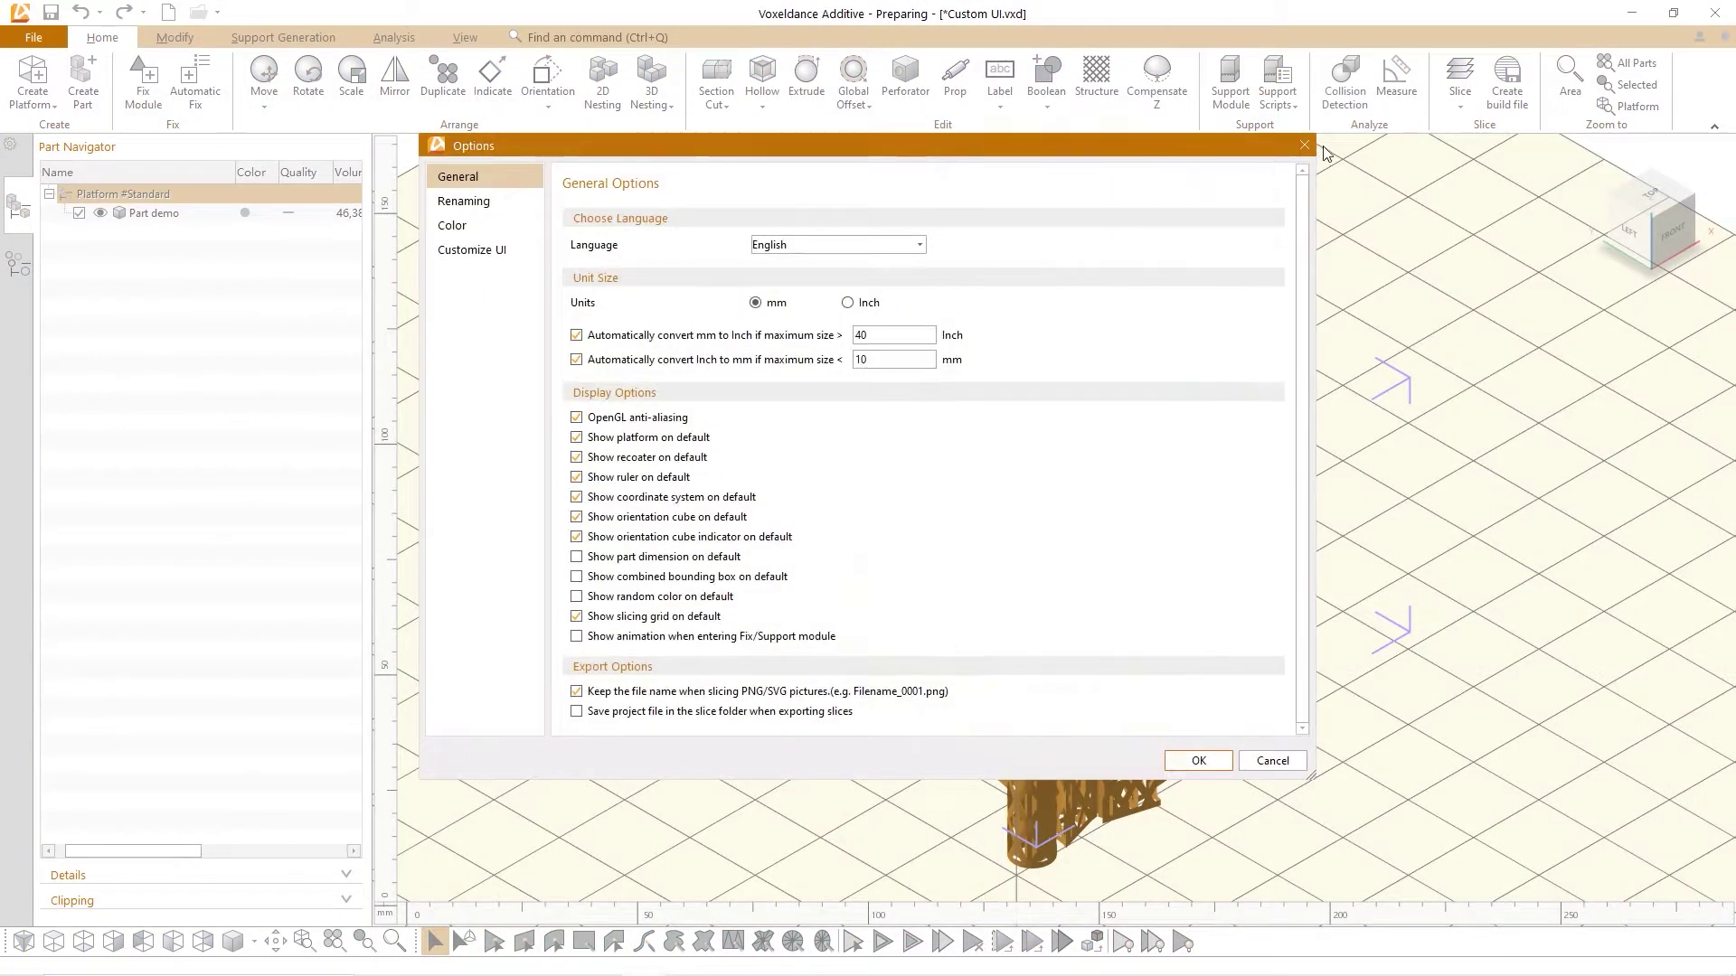
left_click(1304, 146)
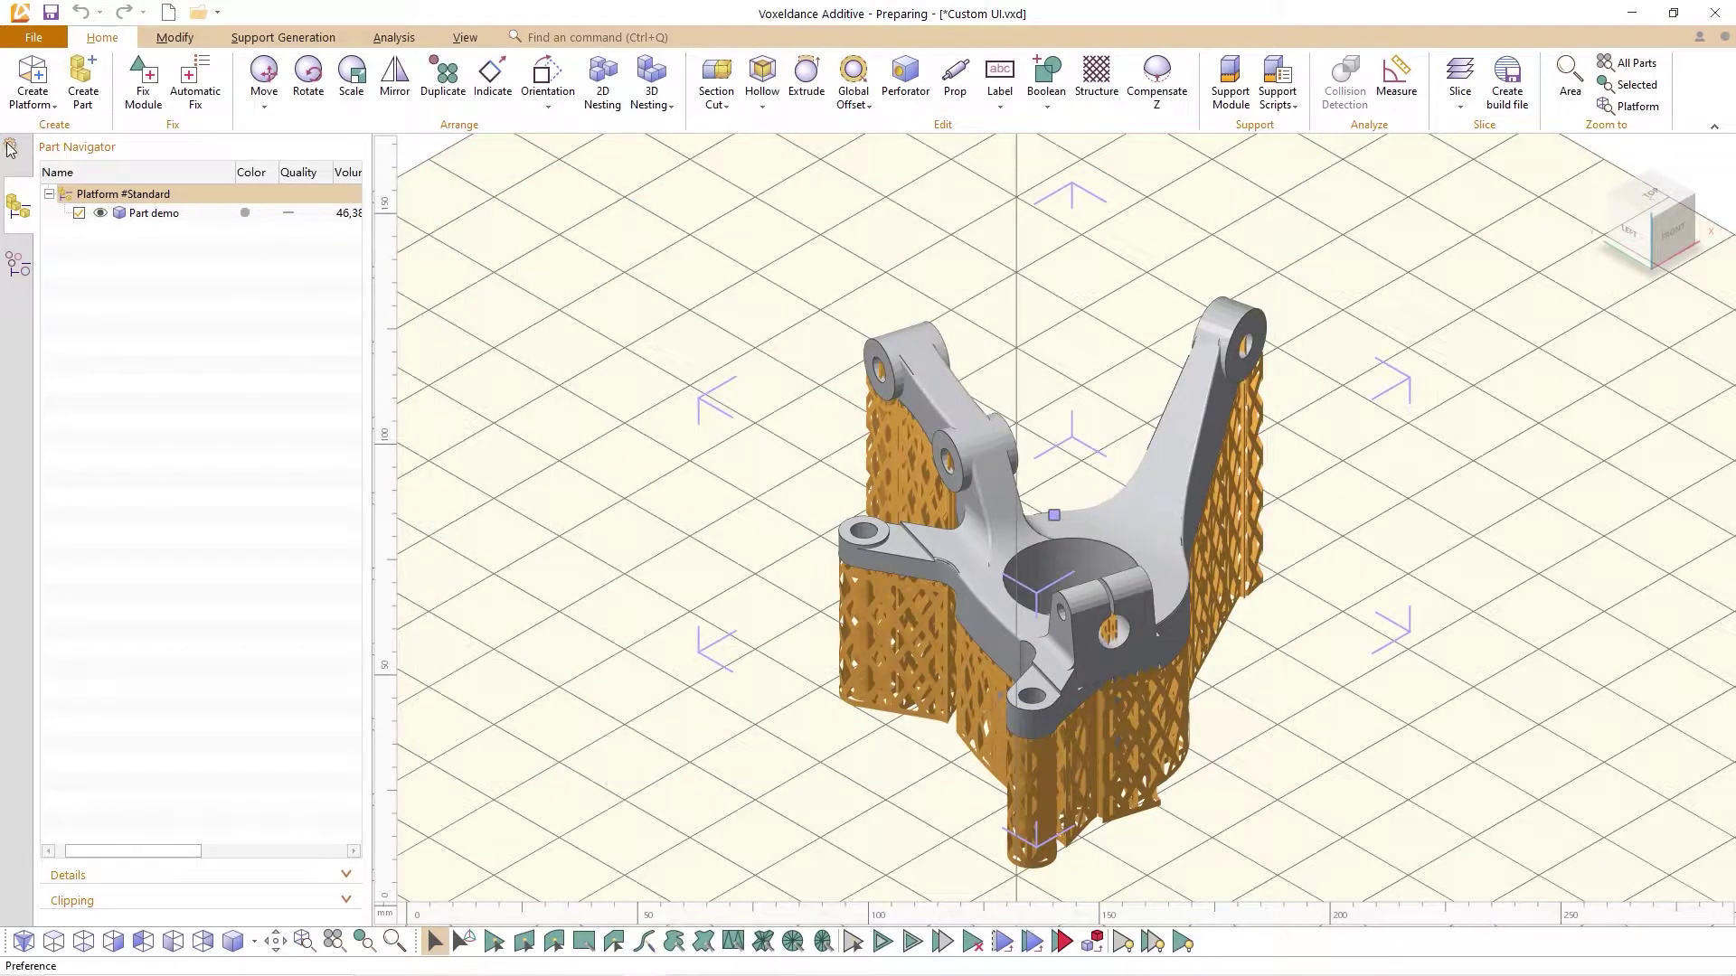
left_click(10, 145)
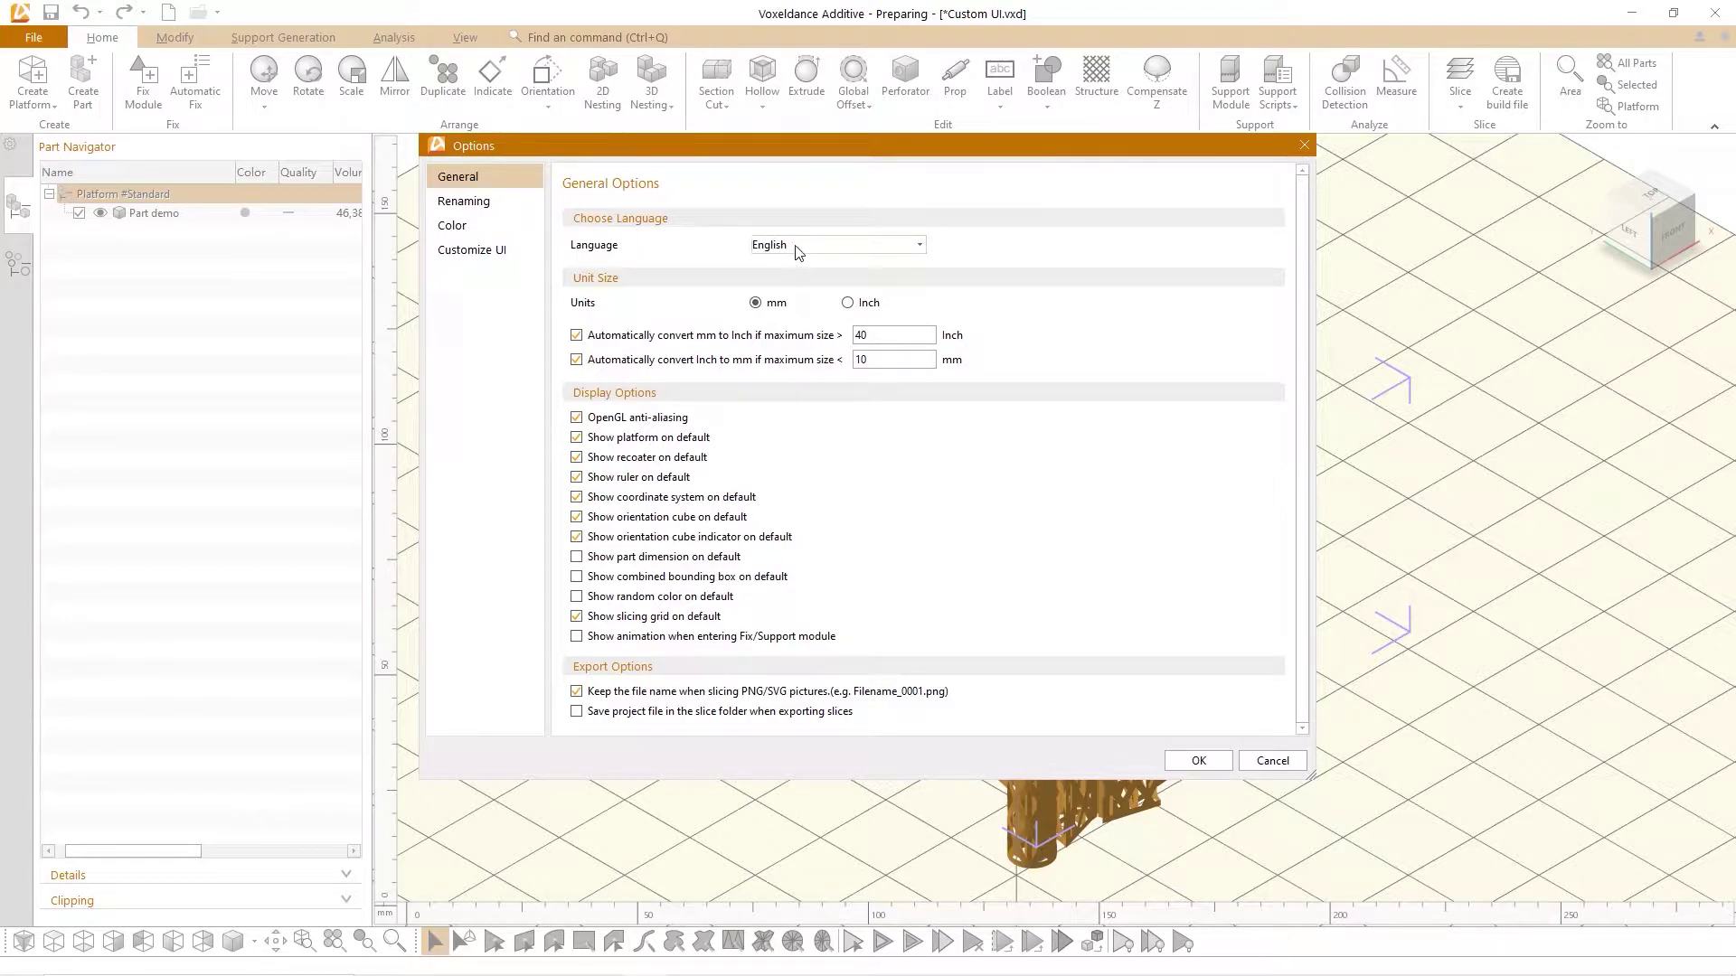
left_click(828, 246)
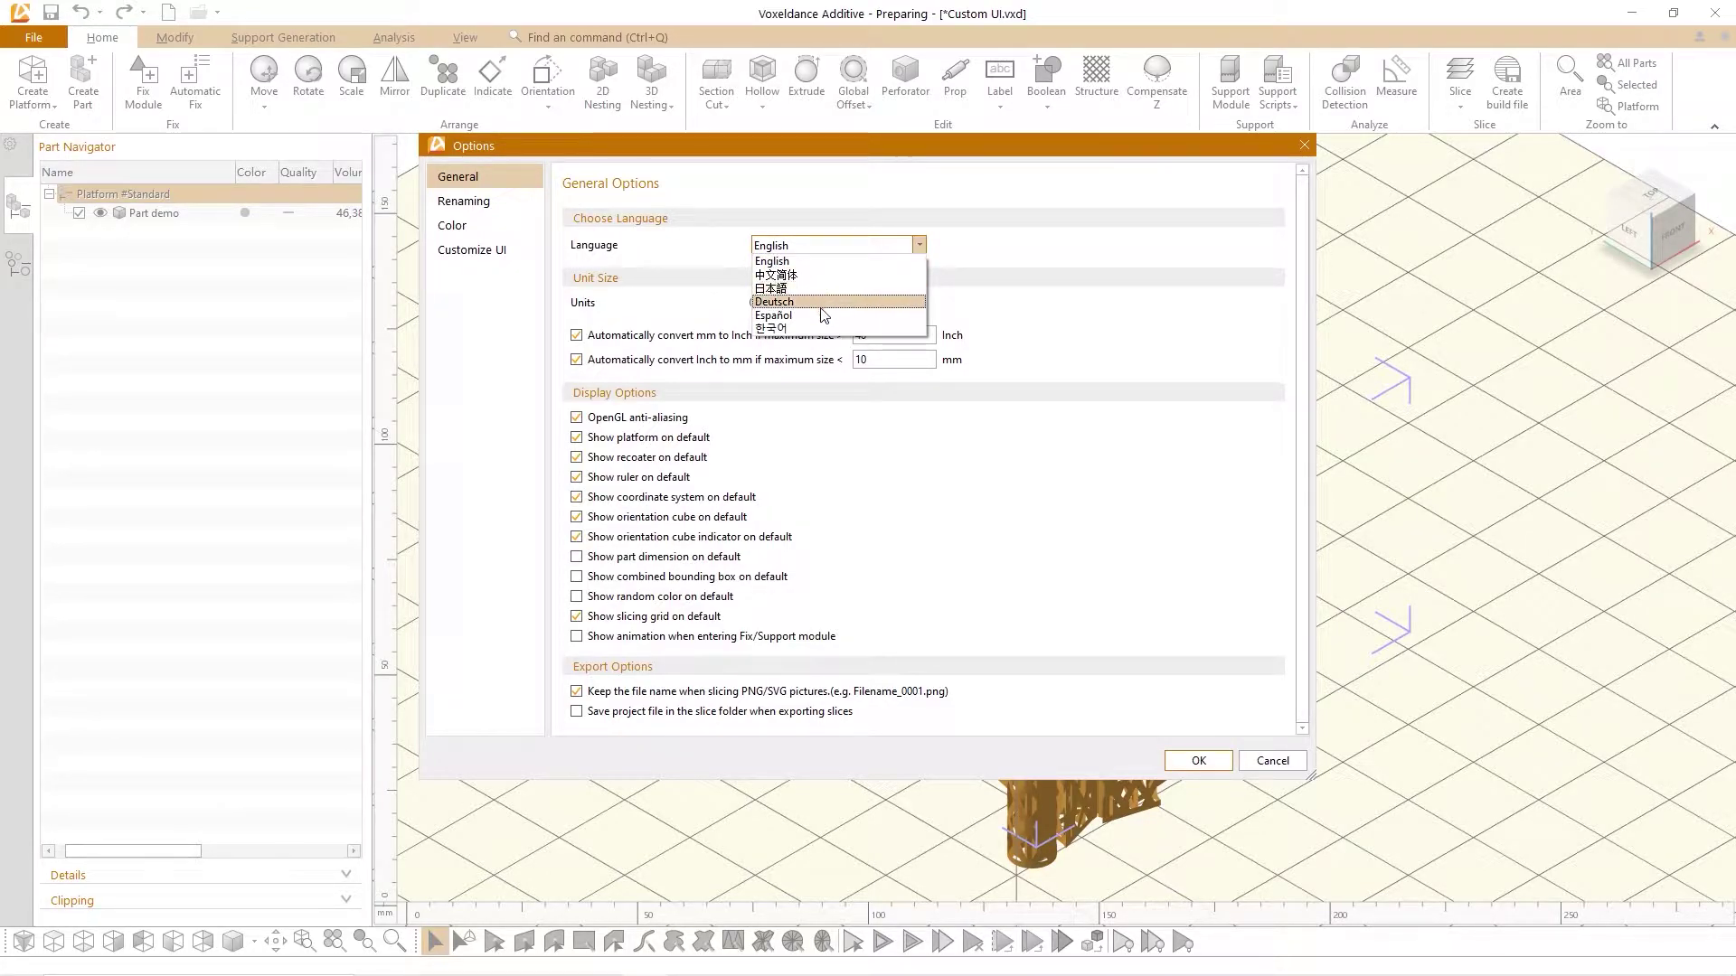
left_click(1005, 311)
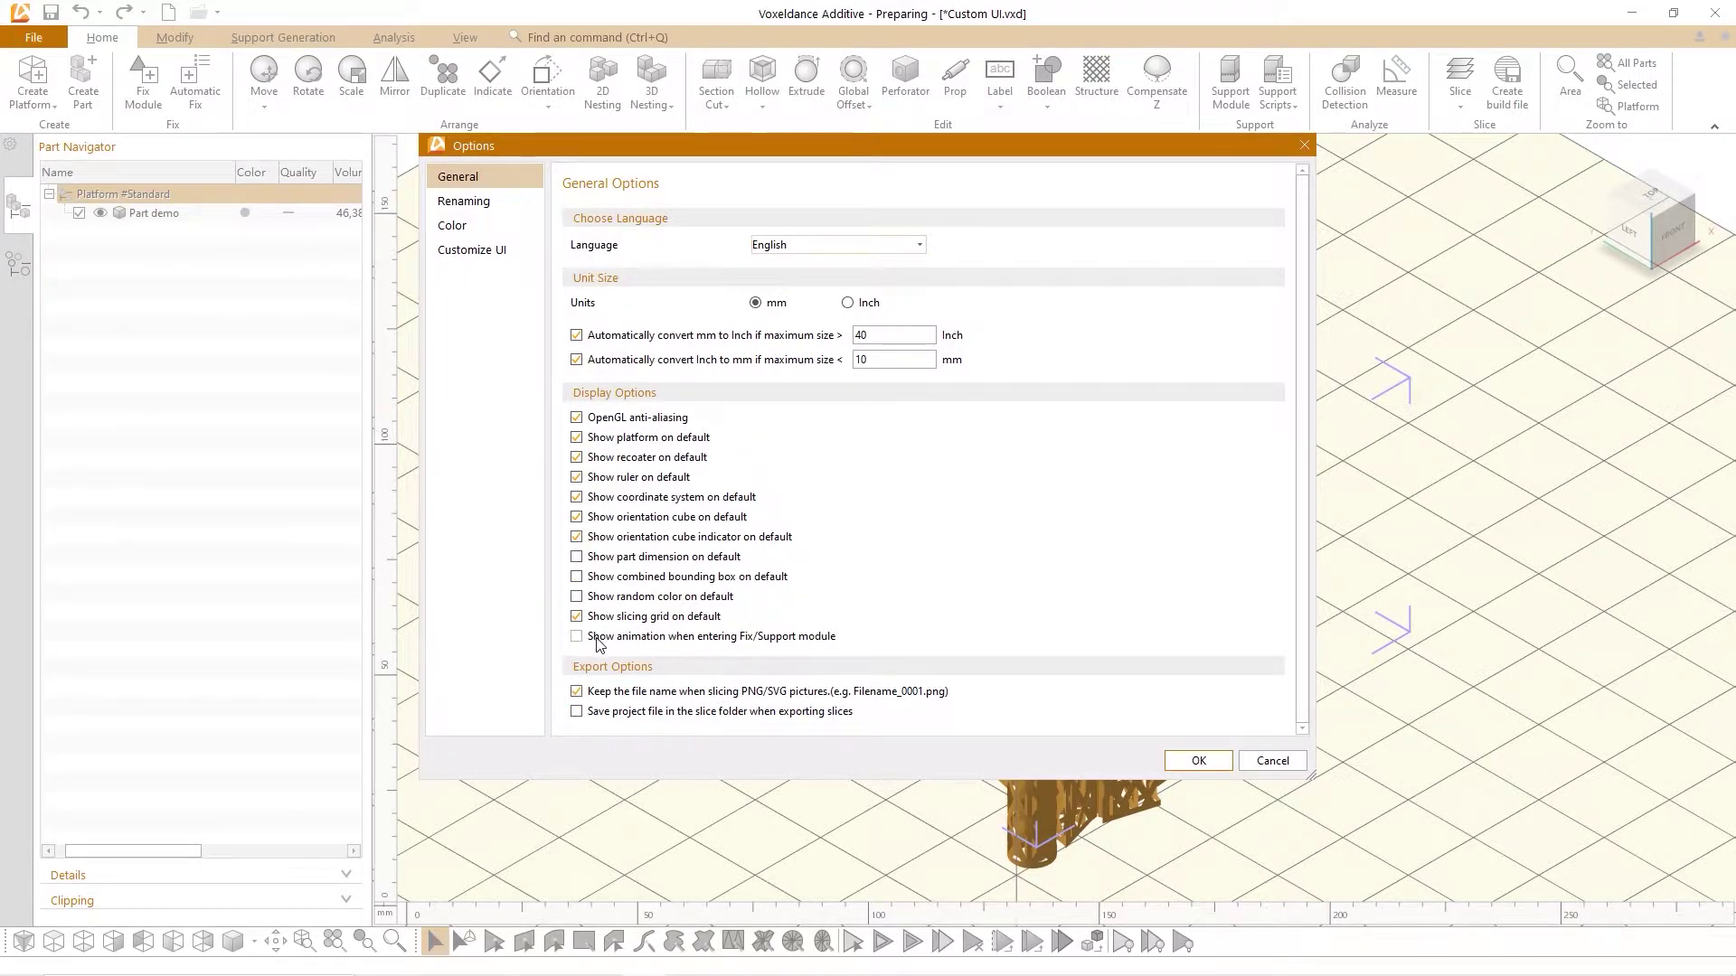
Set the Slice Support renaming template to the custom prefix form s_PartName and apply the options
left_click(467, 206)
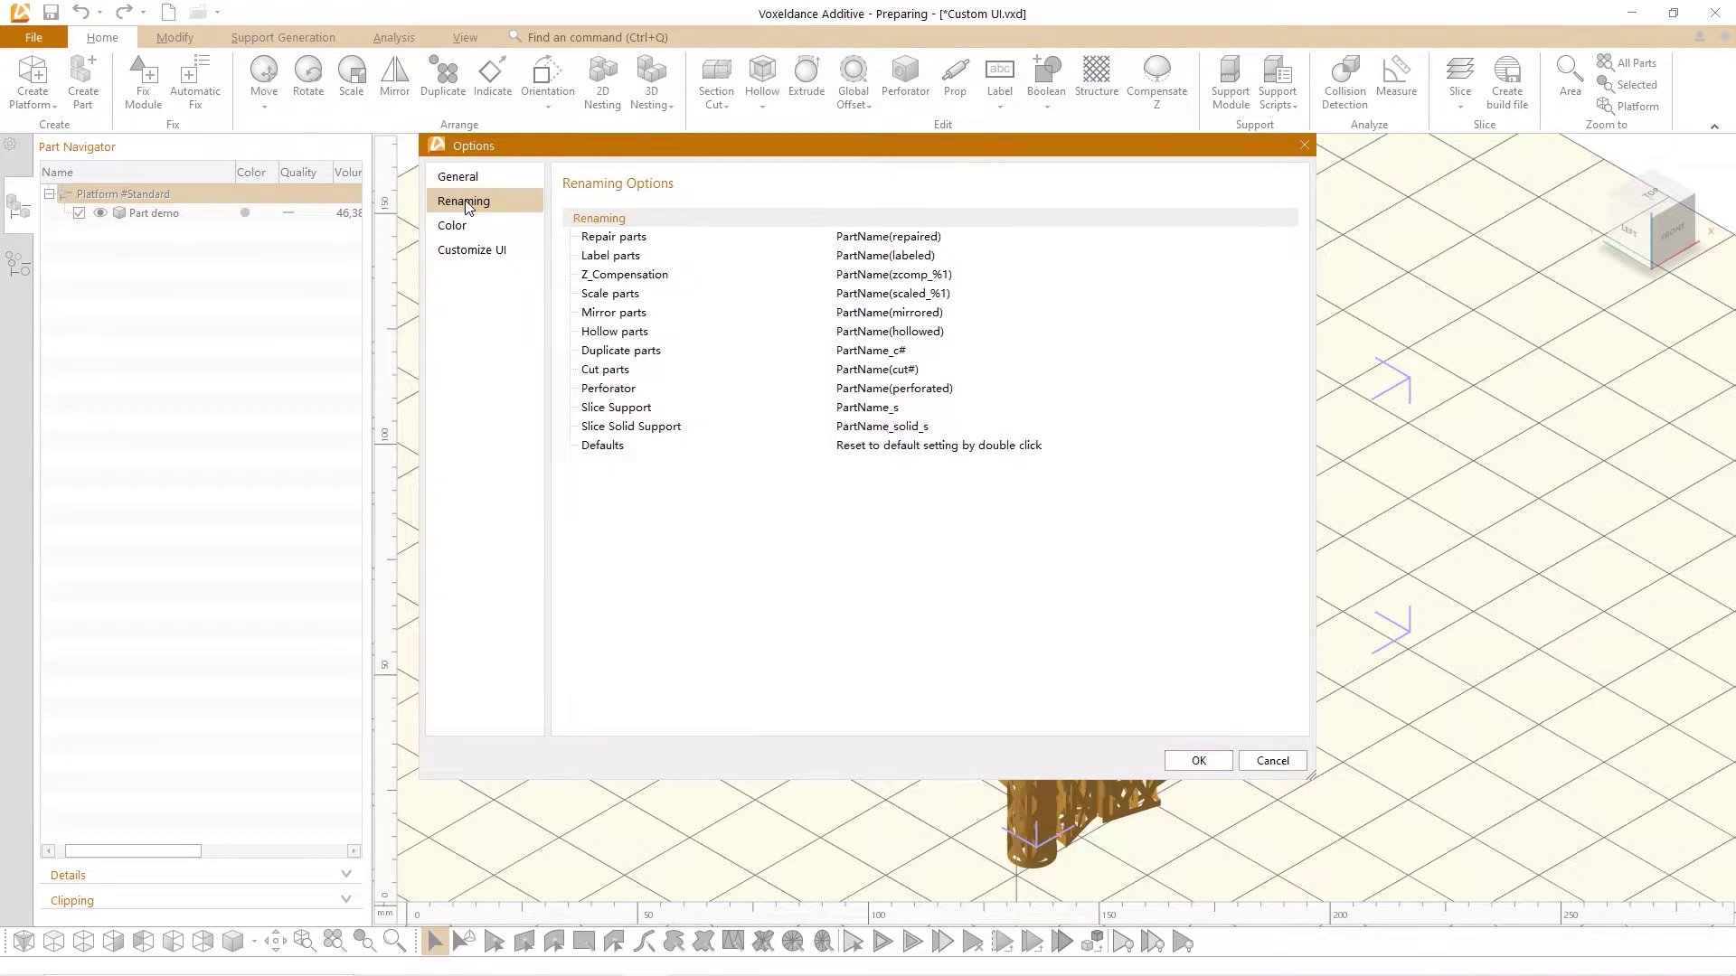
left_click(722, 237)
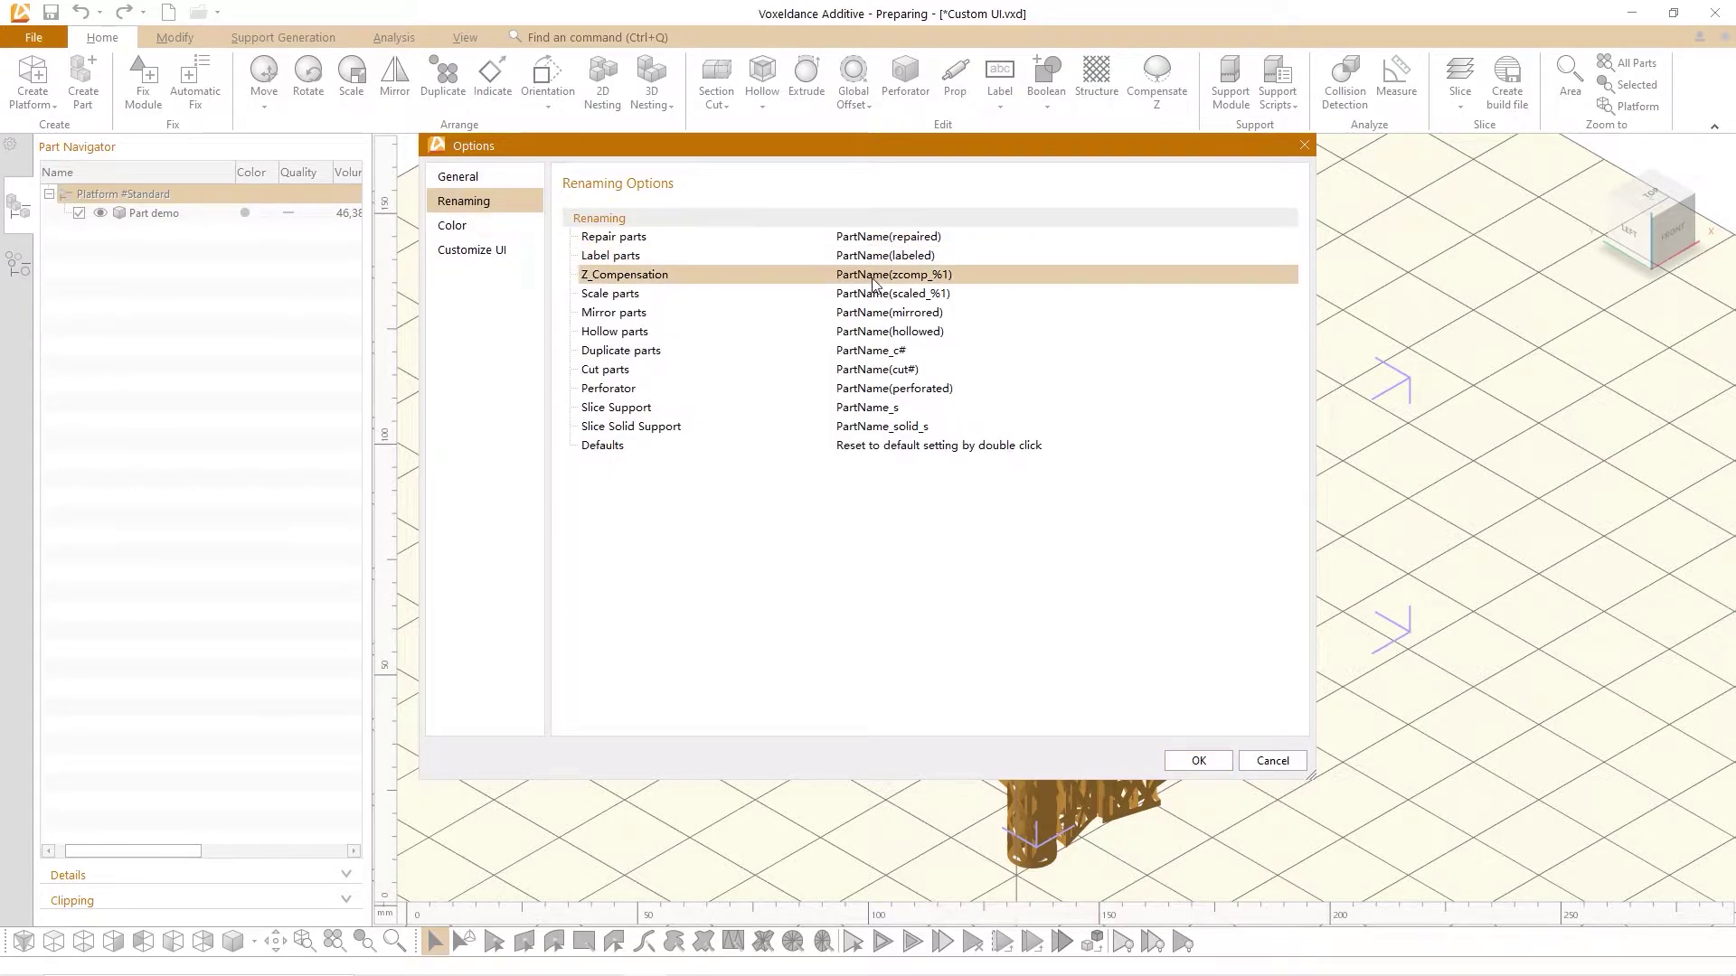
double_click(868, 407)
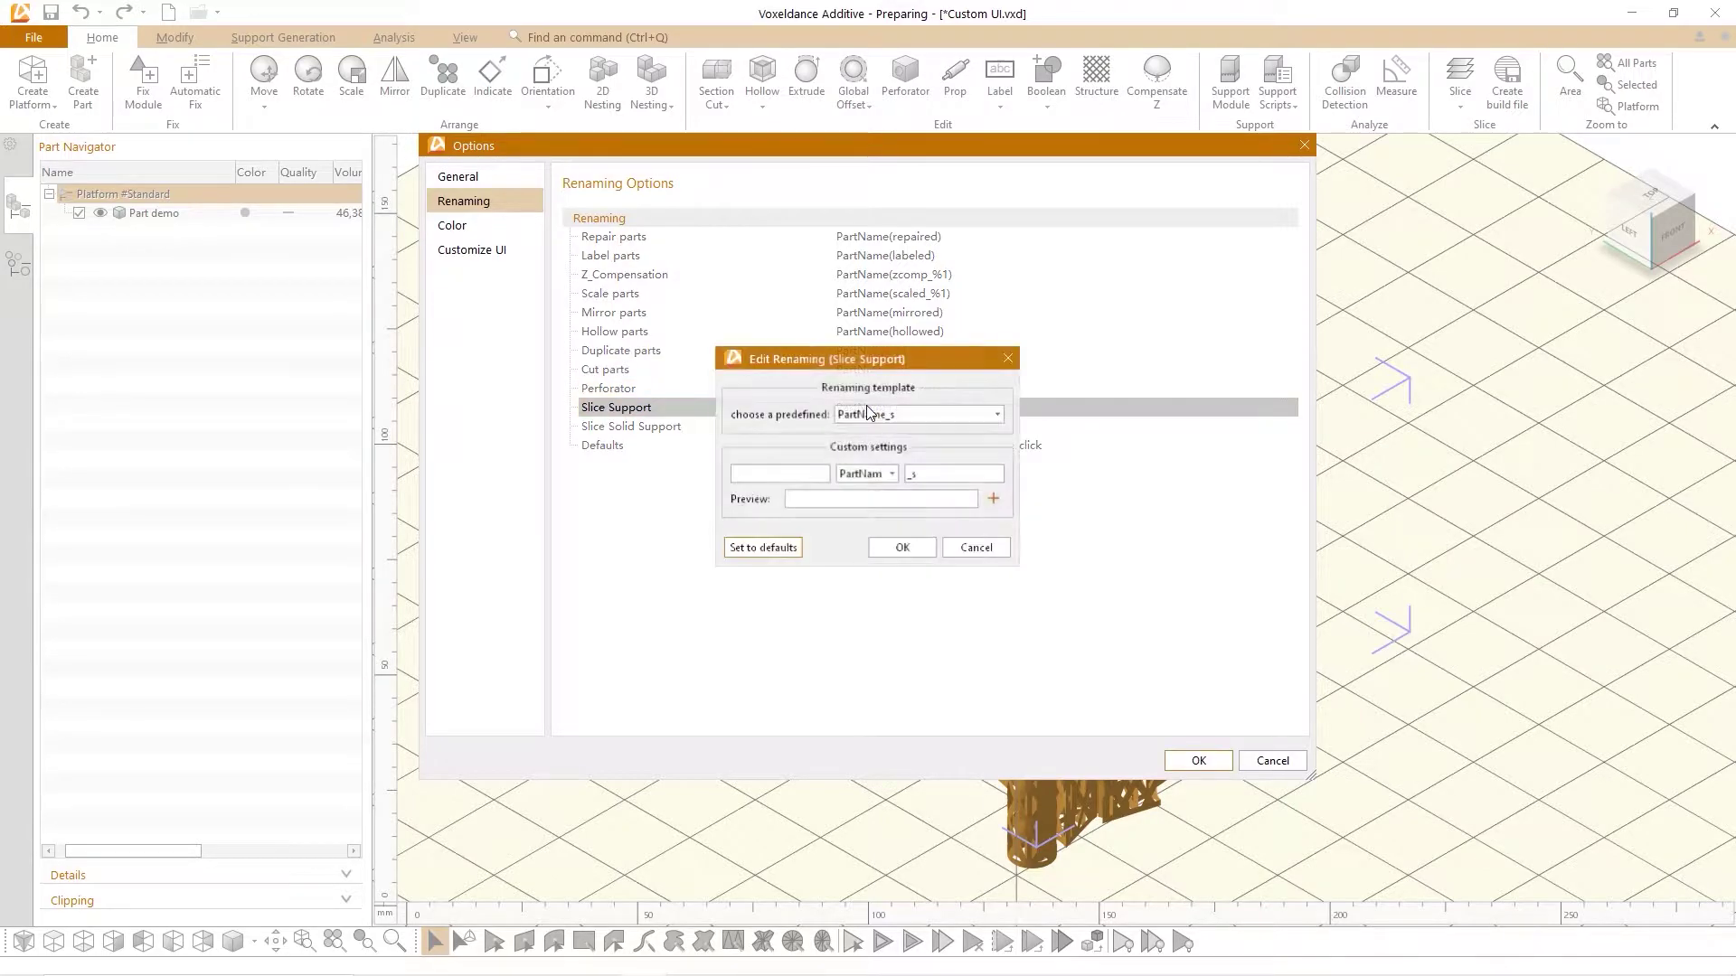
left_click(771, 476)
type("s_")
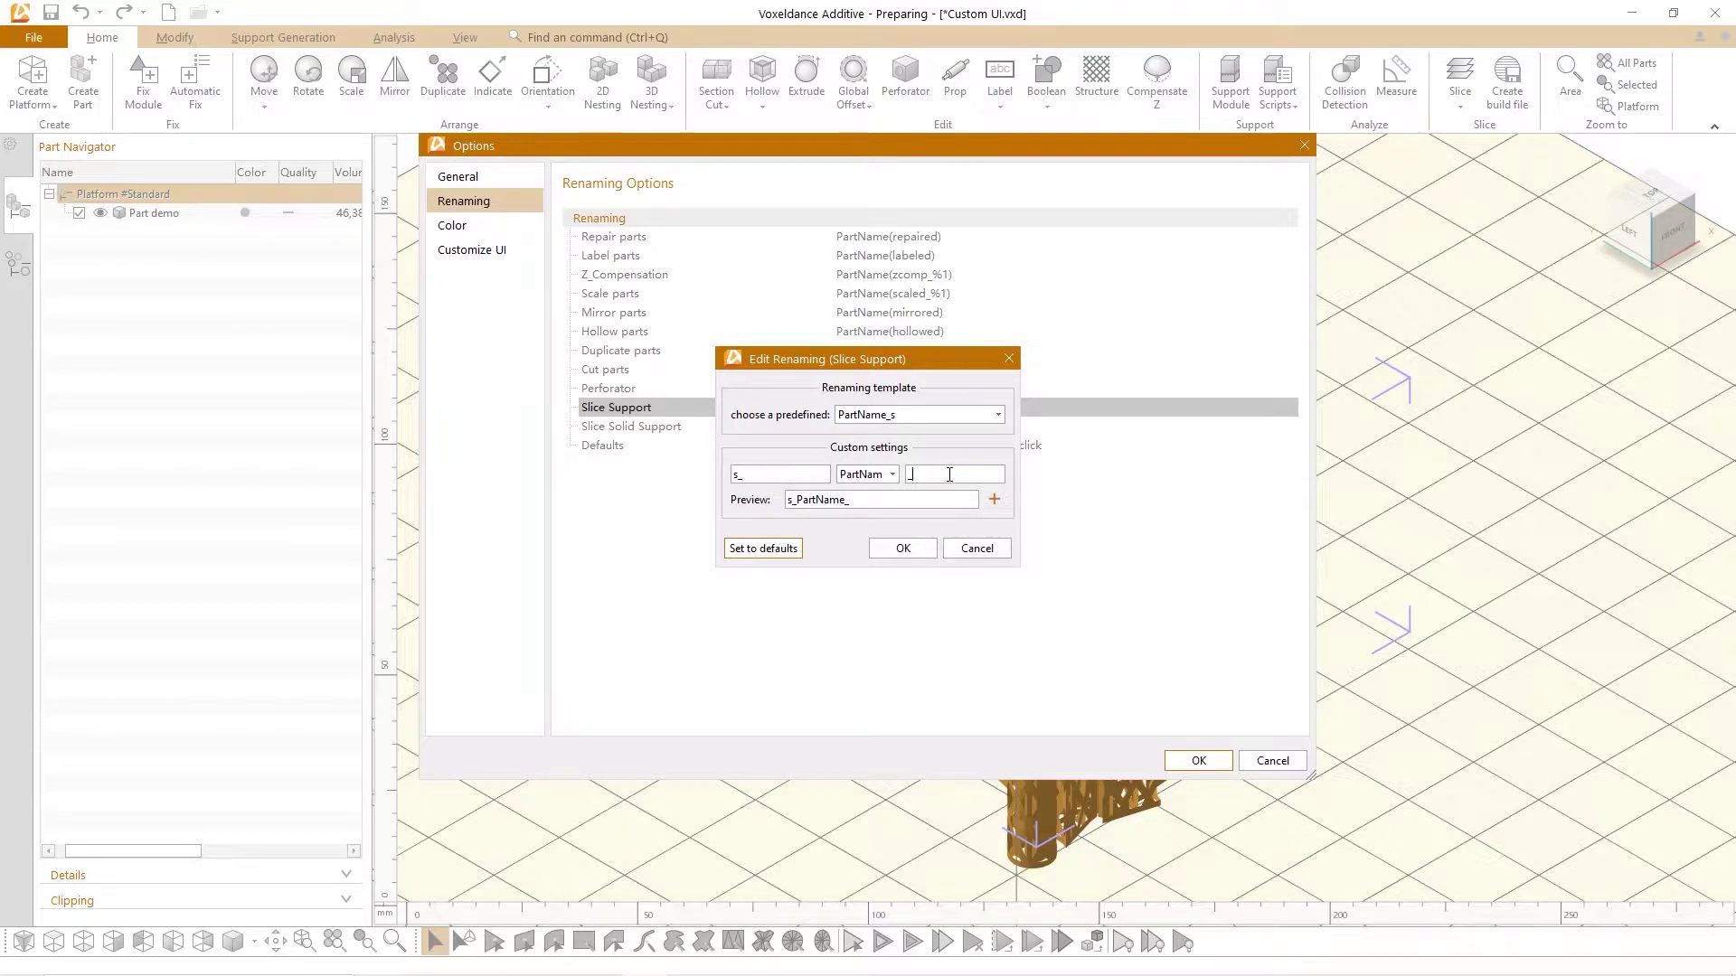
left_click(990, 500)
left_click(904, 548)
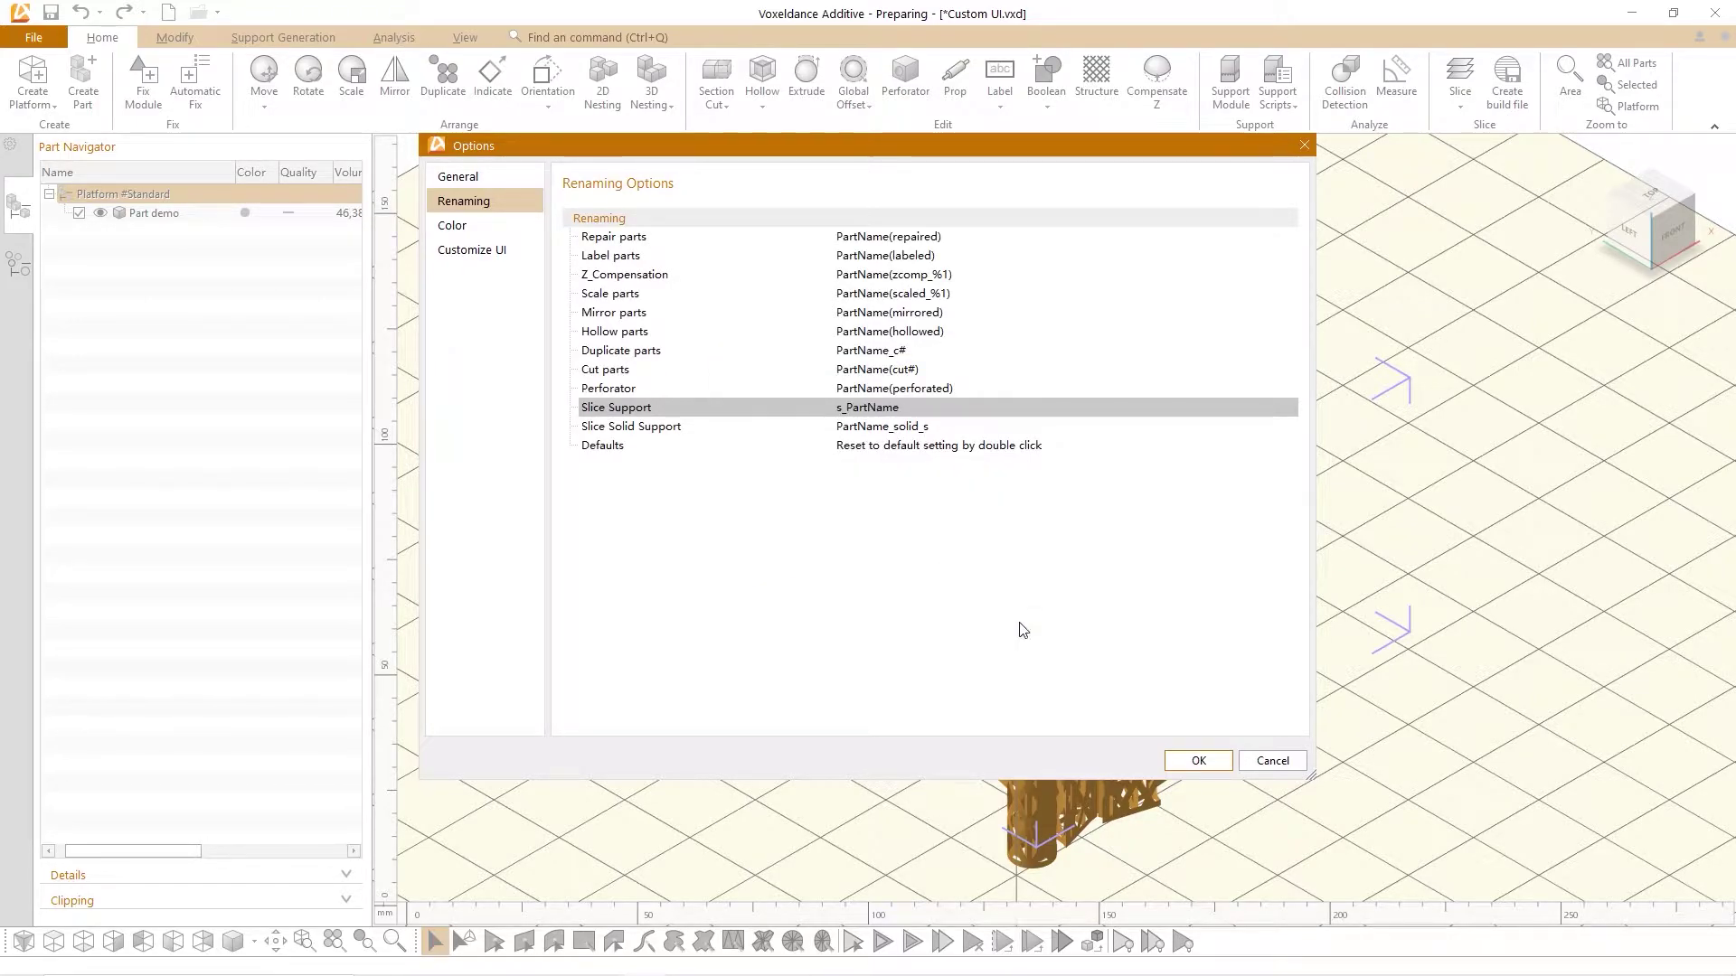
left_click(1198, 760)
Slice the Part demo model together with its supports
right_click(976, 490)
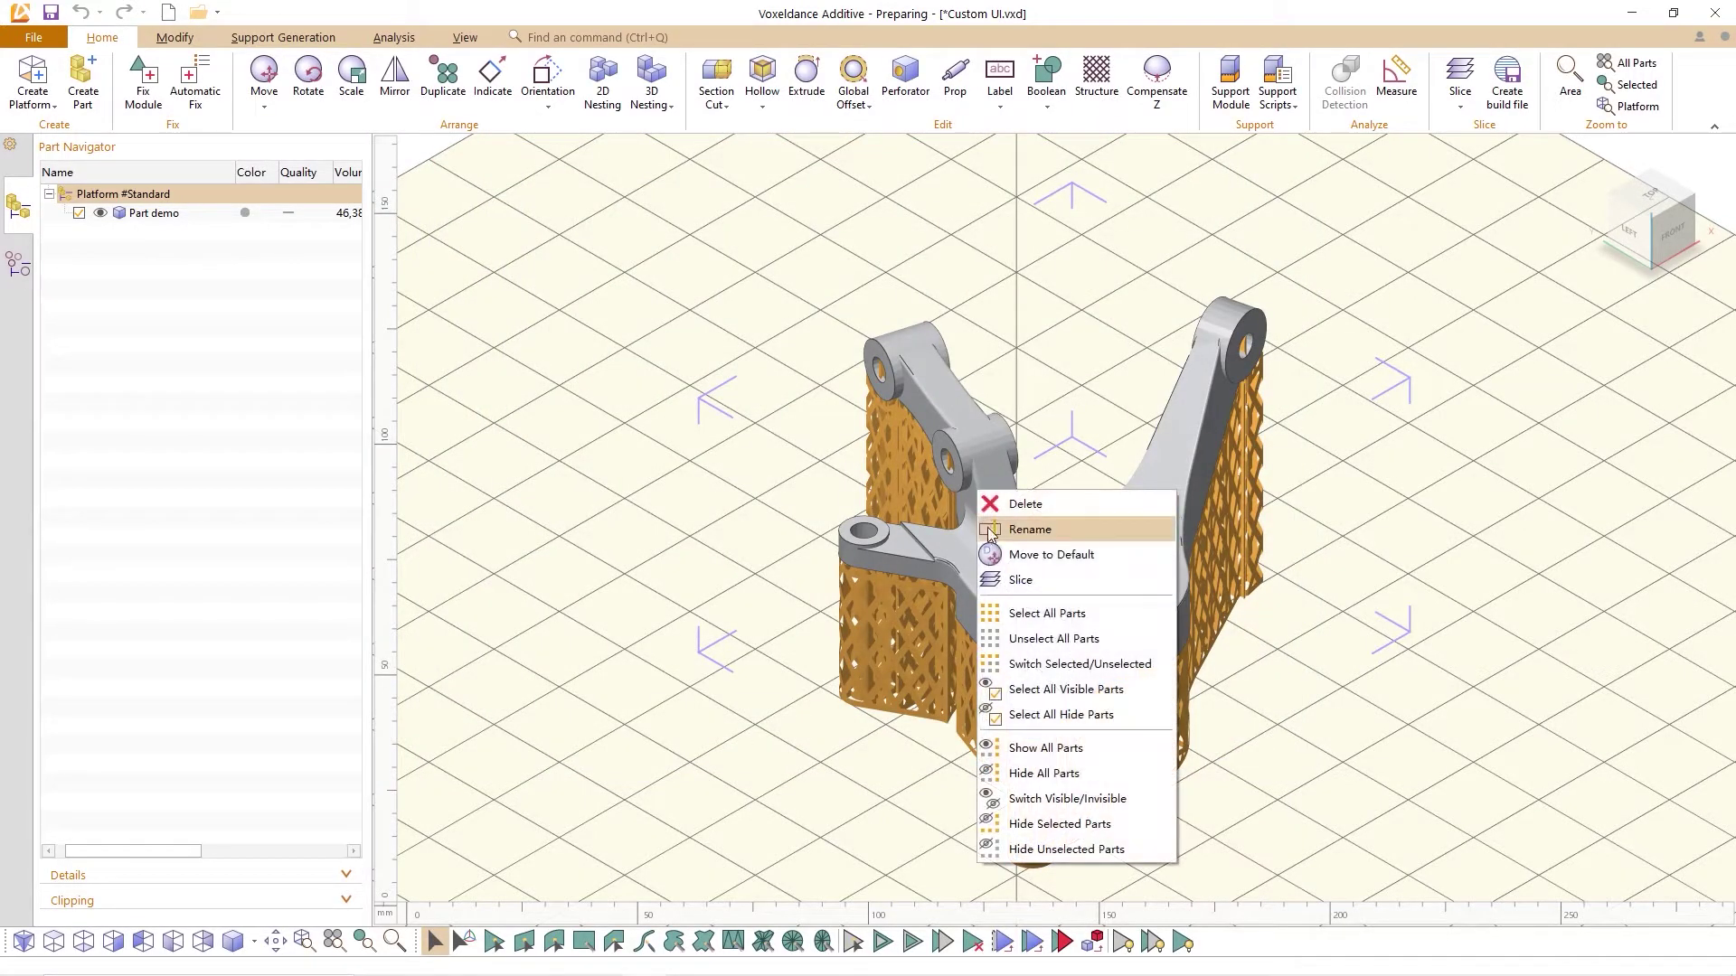
left_click(1025, 583)
left_click(609, 436)
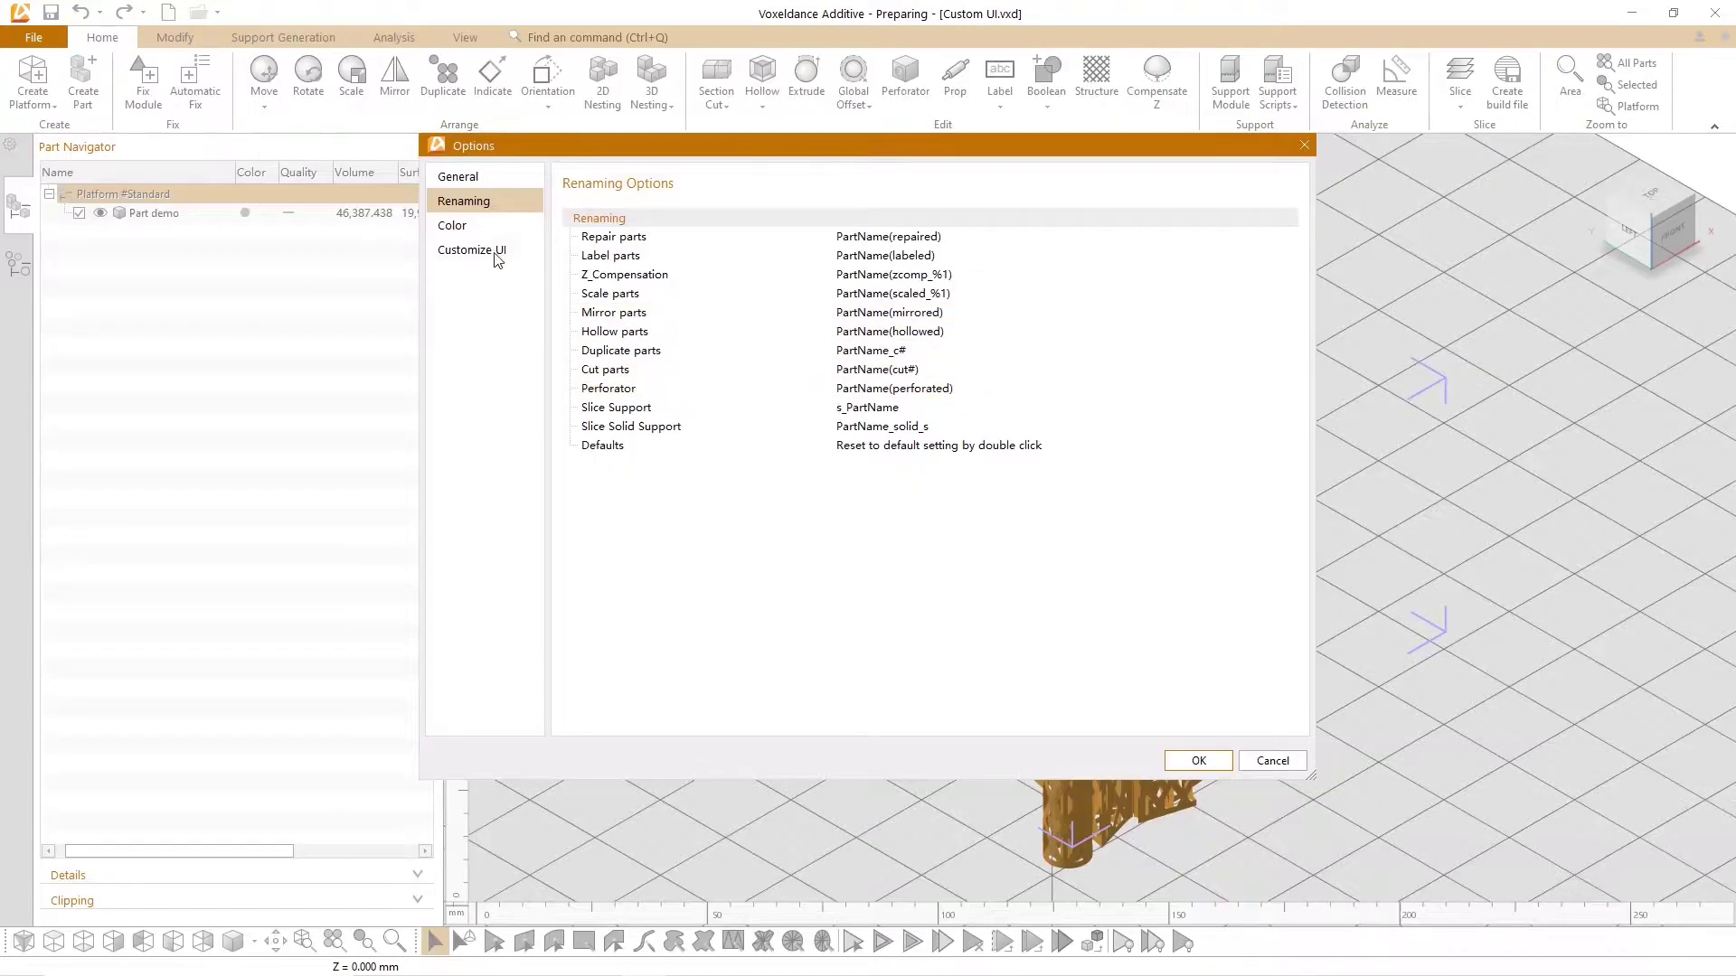
Pick a new Model selected color for the Mesh category in the color options and apply it
left_click(452, 225)
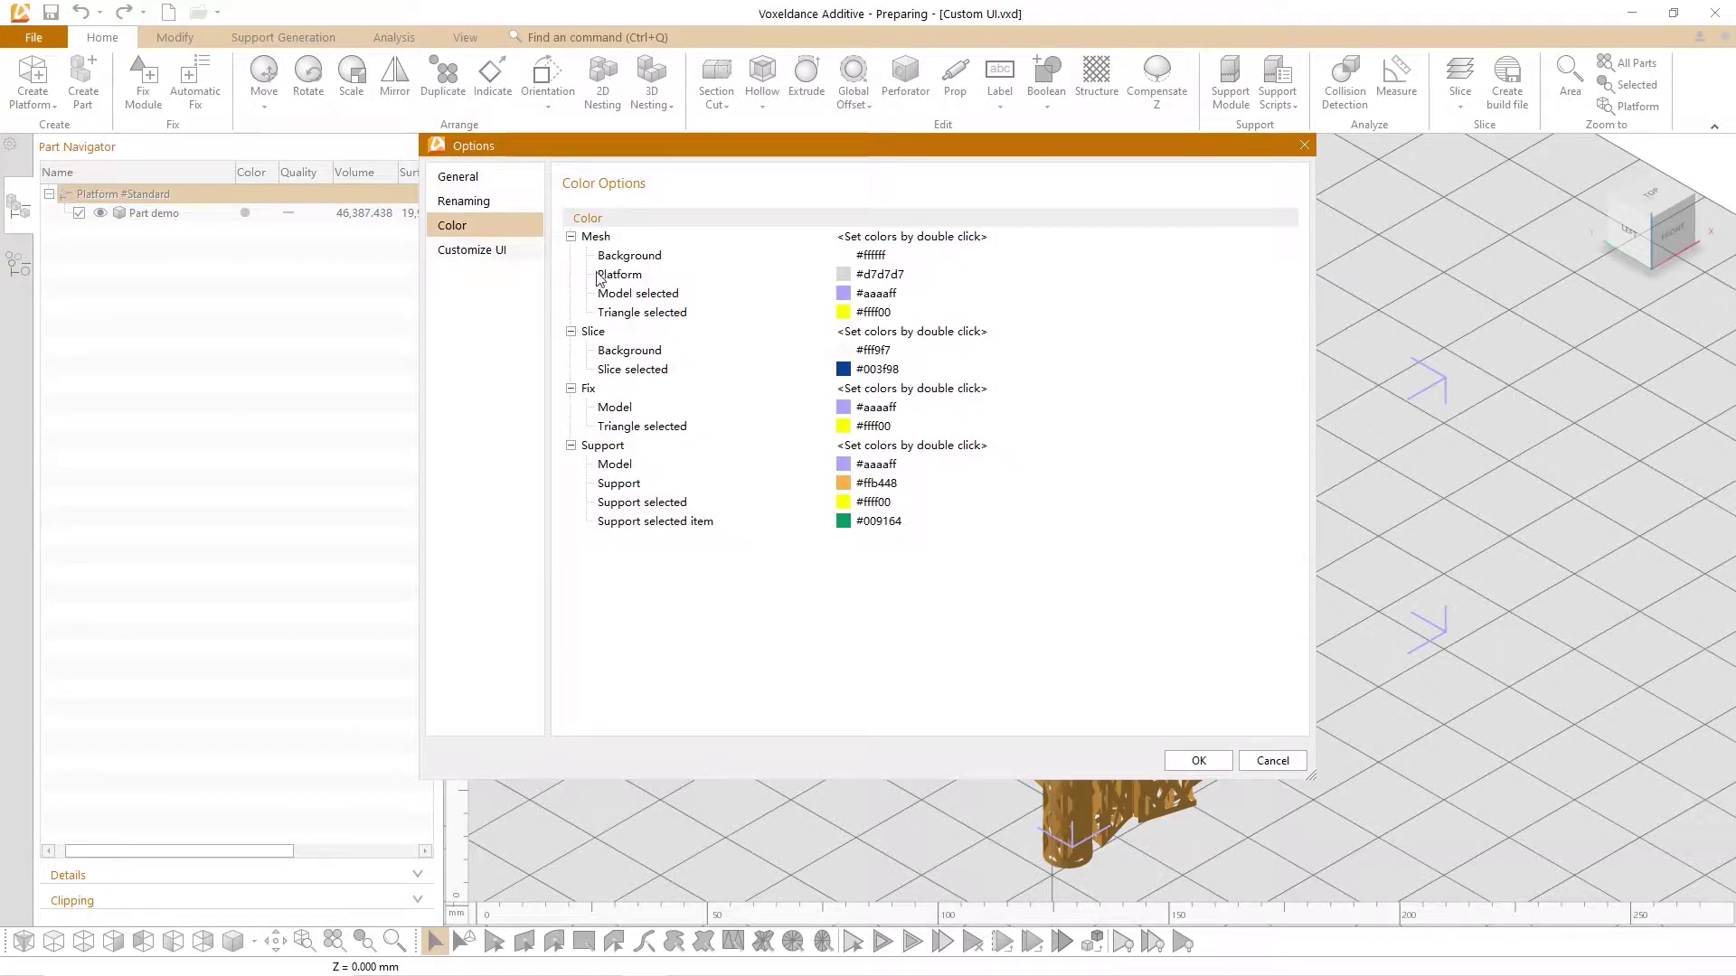
double_click(854, 294)
left_click(775, 360)
left_click(967, 615)
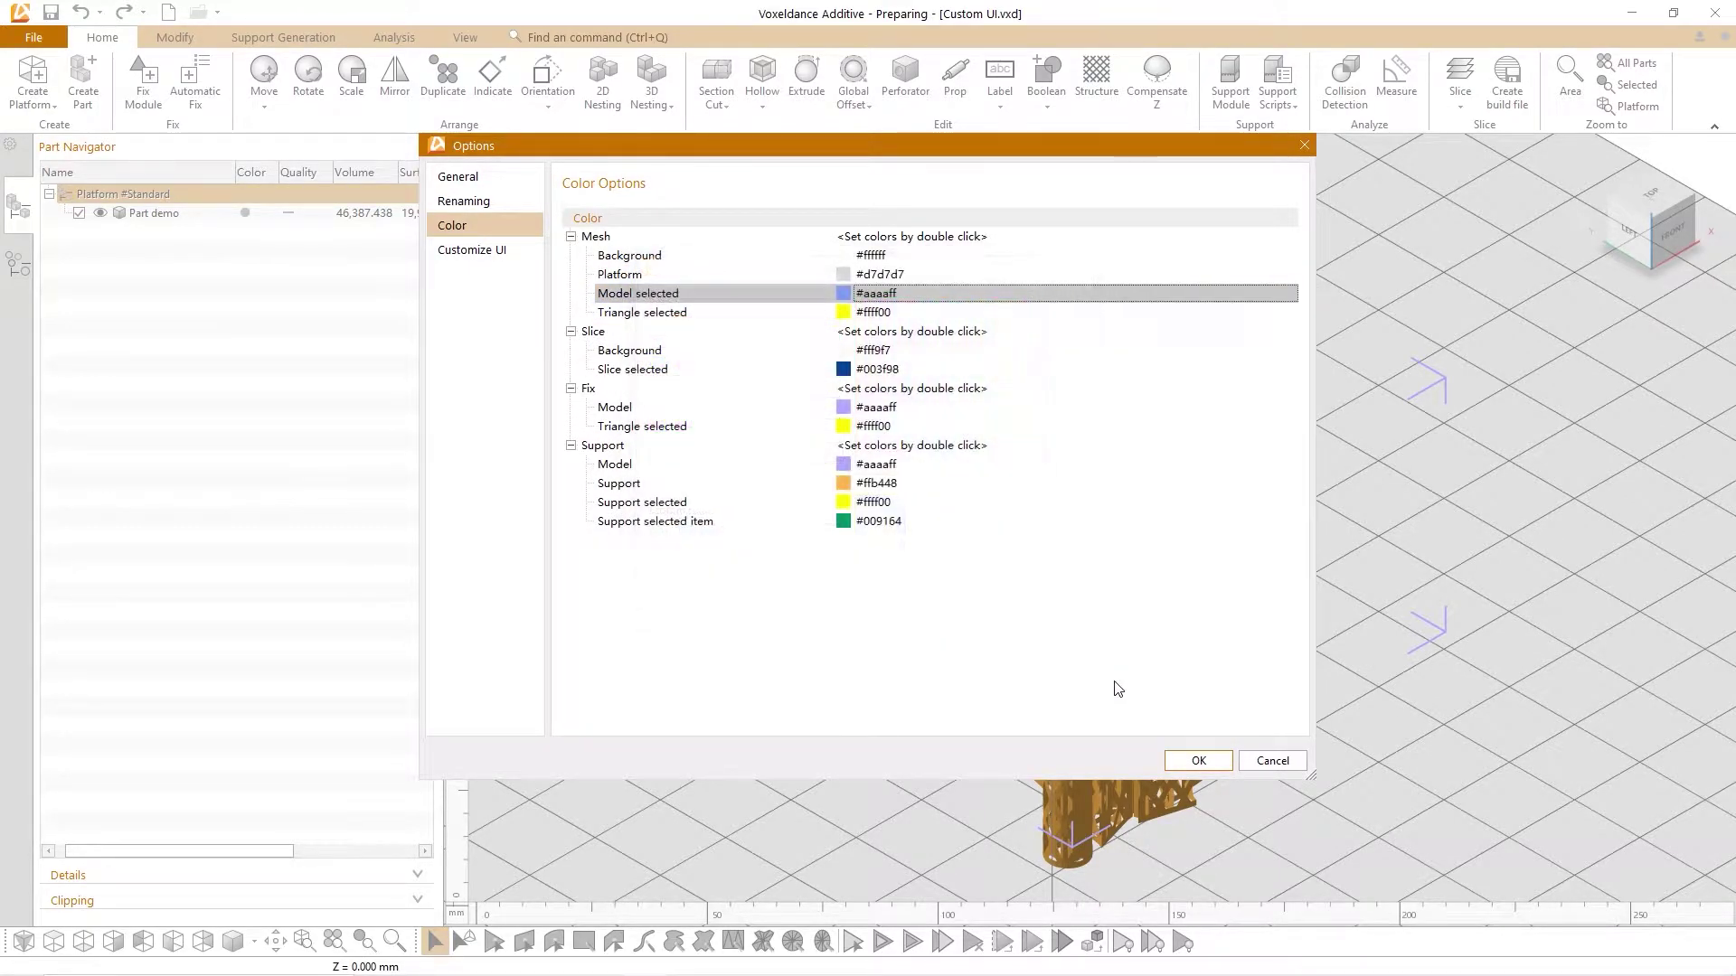
left_click(1200, 759)
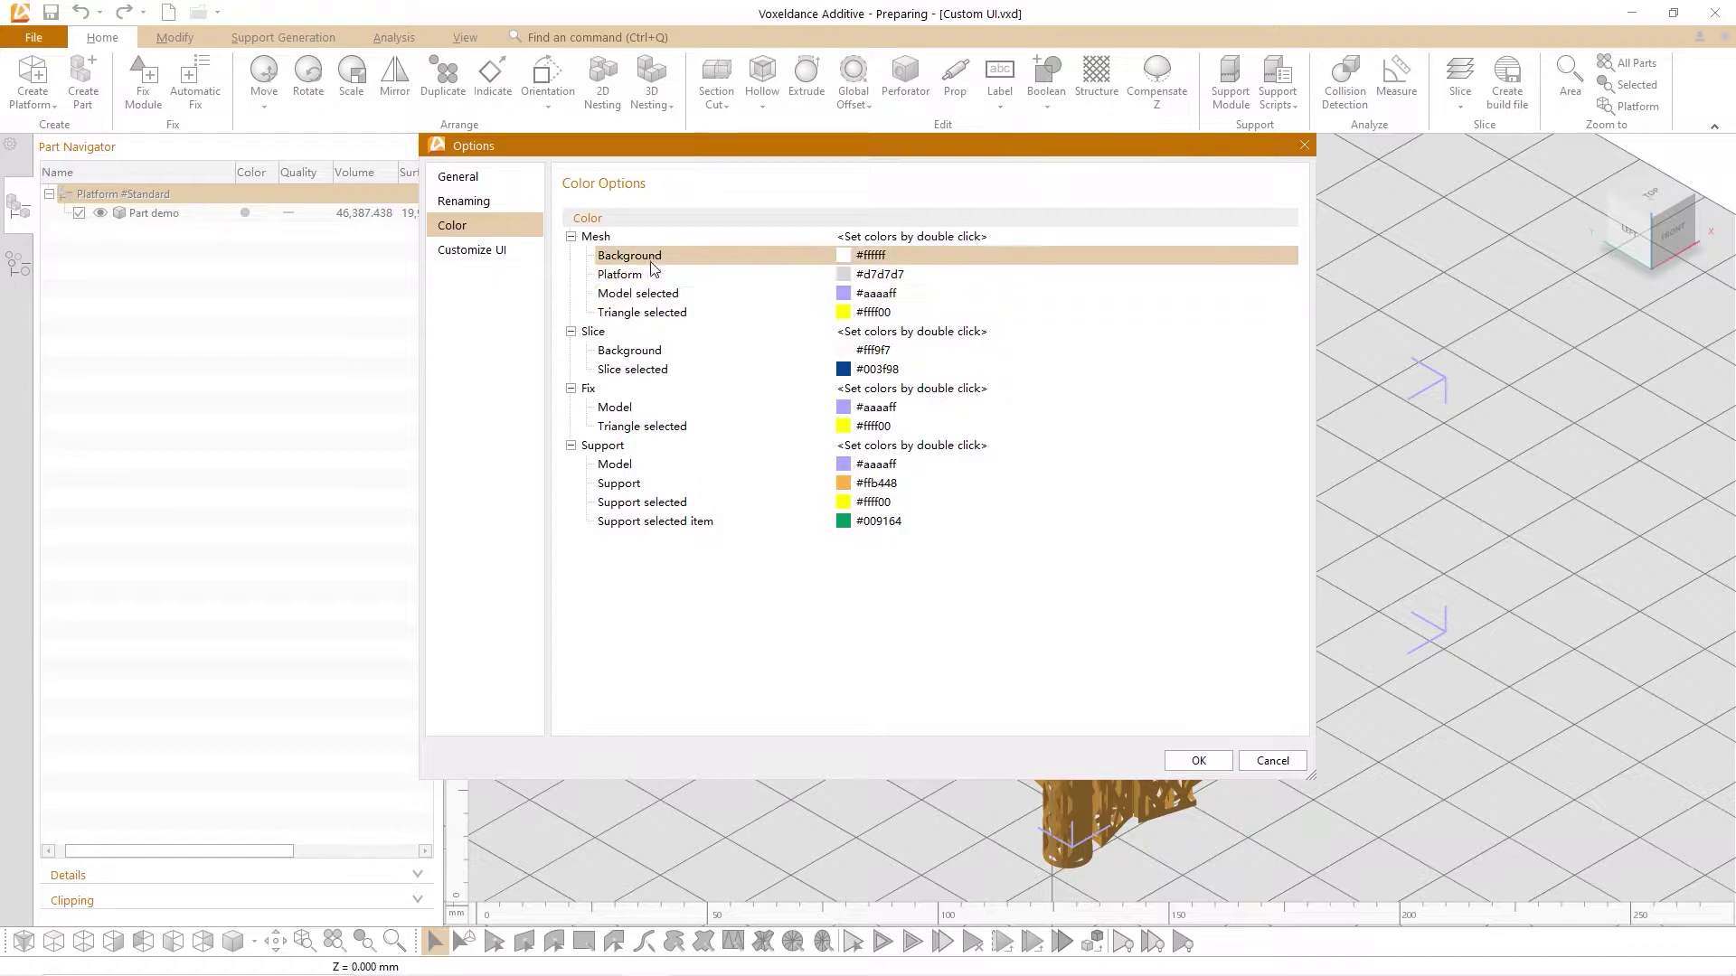
Examine the UI customization commands and ribbon layouts for the Slice, Repair, Support and Mesh workspaces
left_click(496, 249)
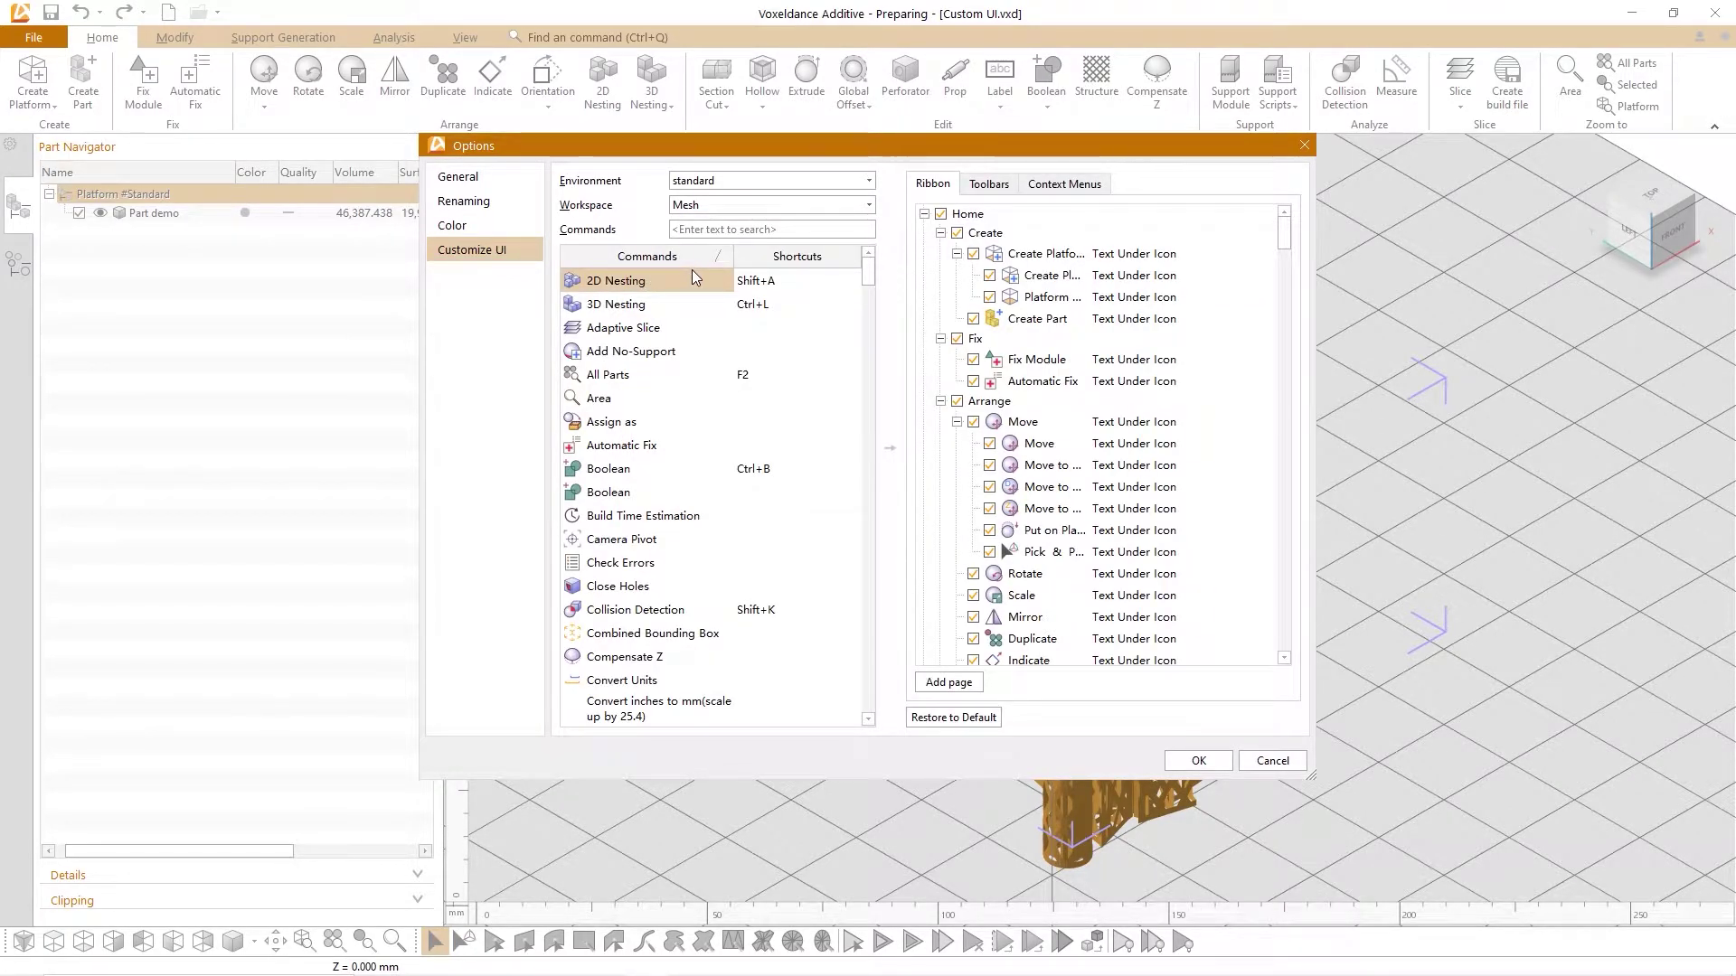
left_click(710, 206)
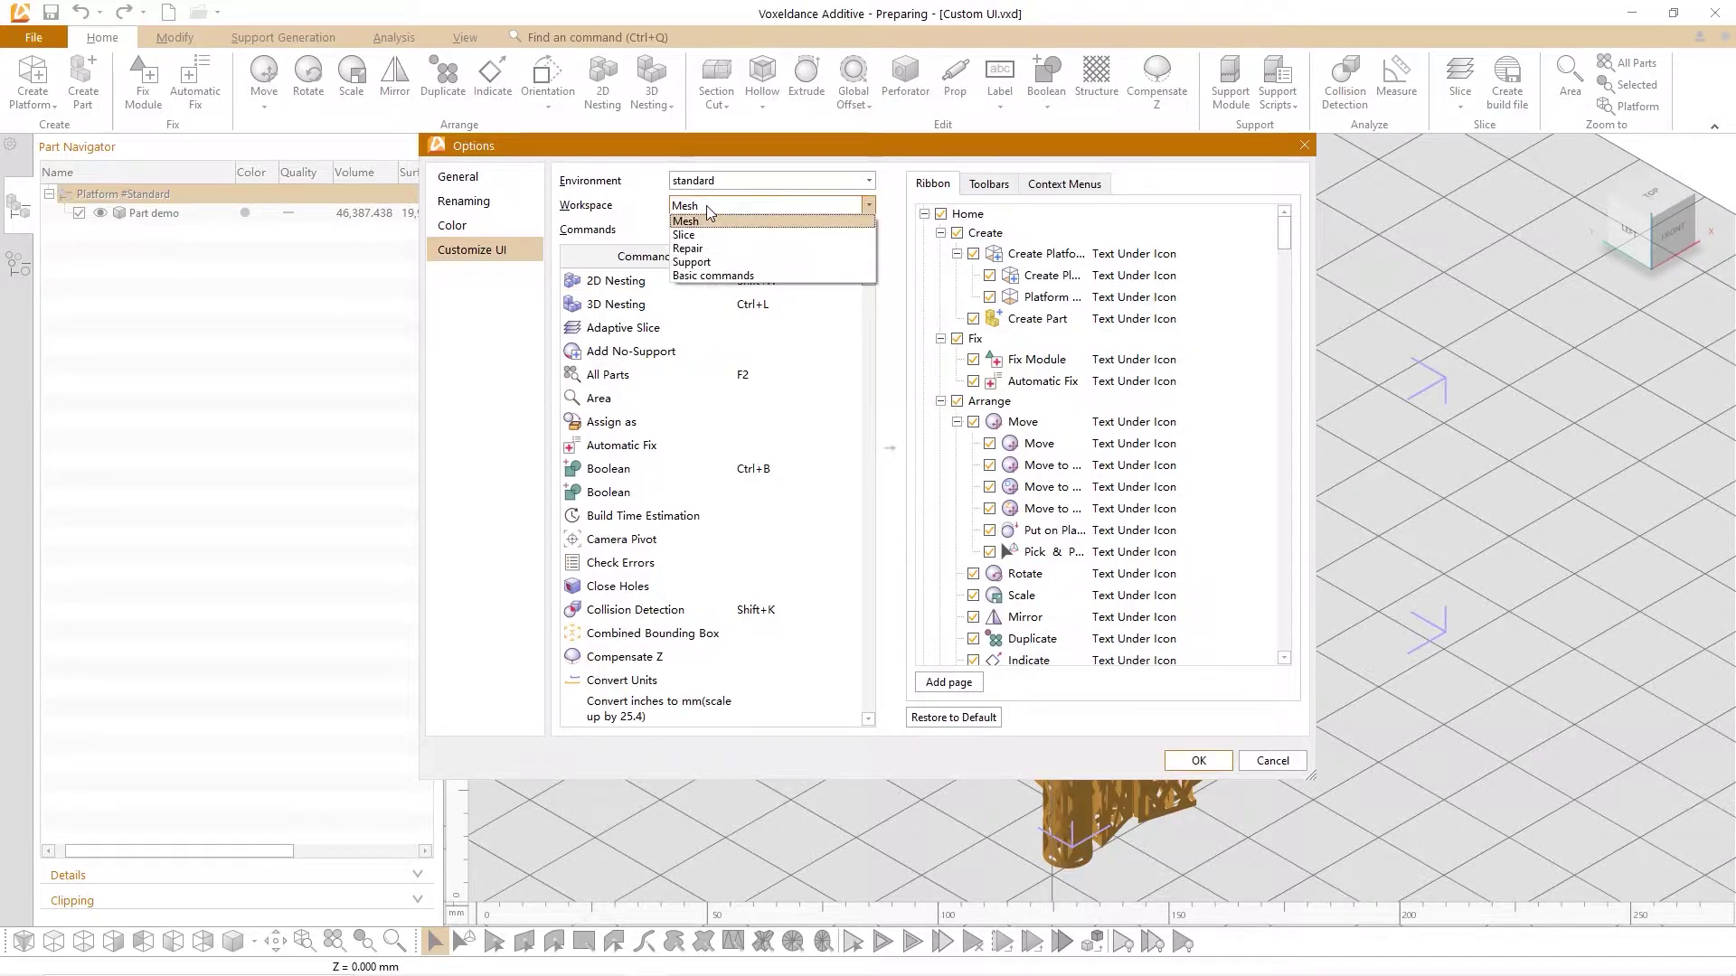
left_click(696, 235)
left_click(709, 207)
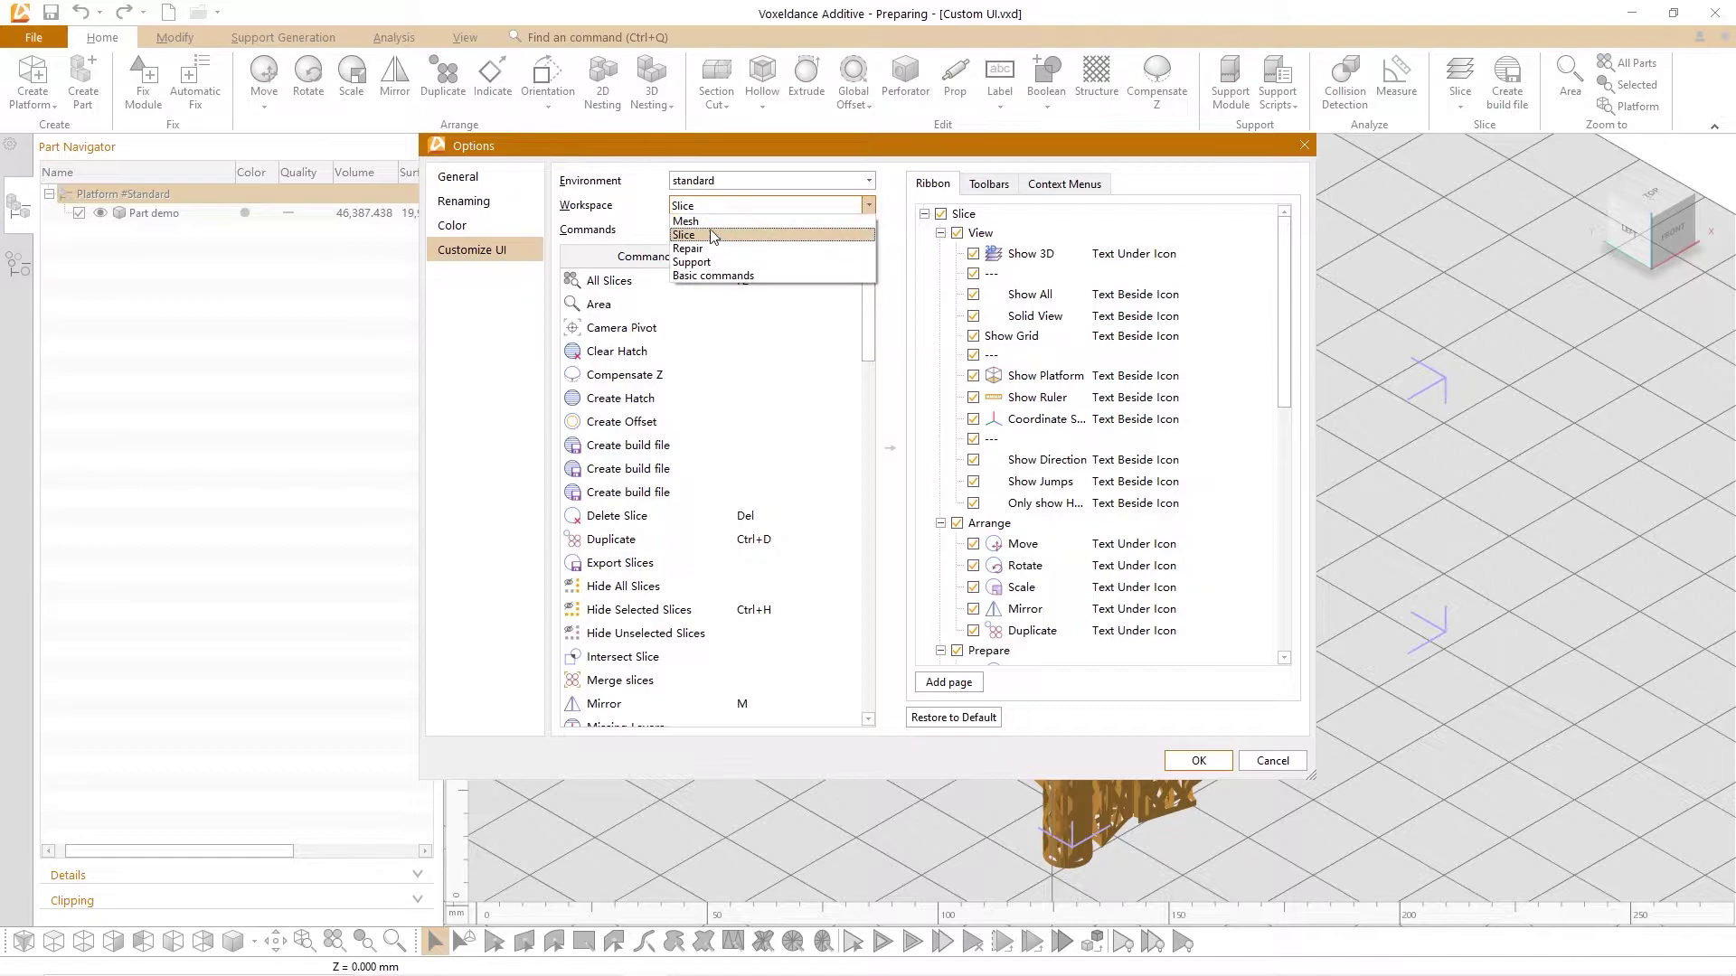
left_click(696, 248)
left_click(714, 206)
left_click(701, 263)
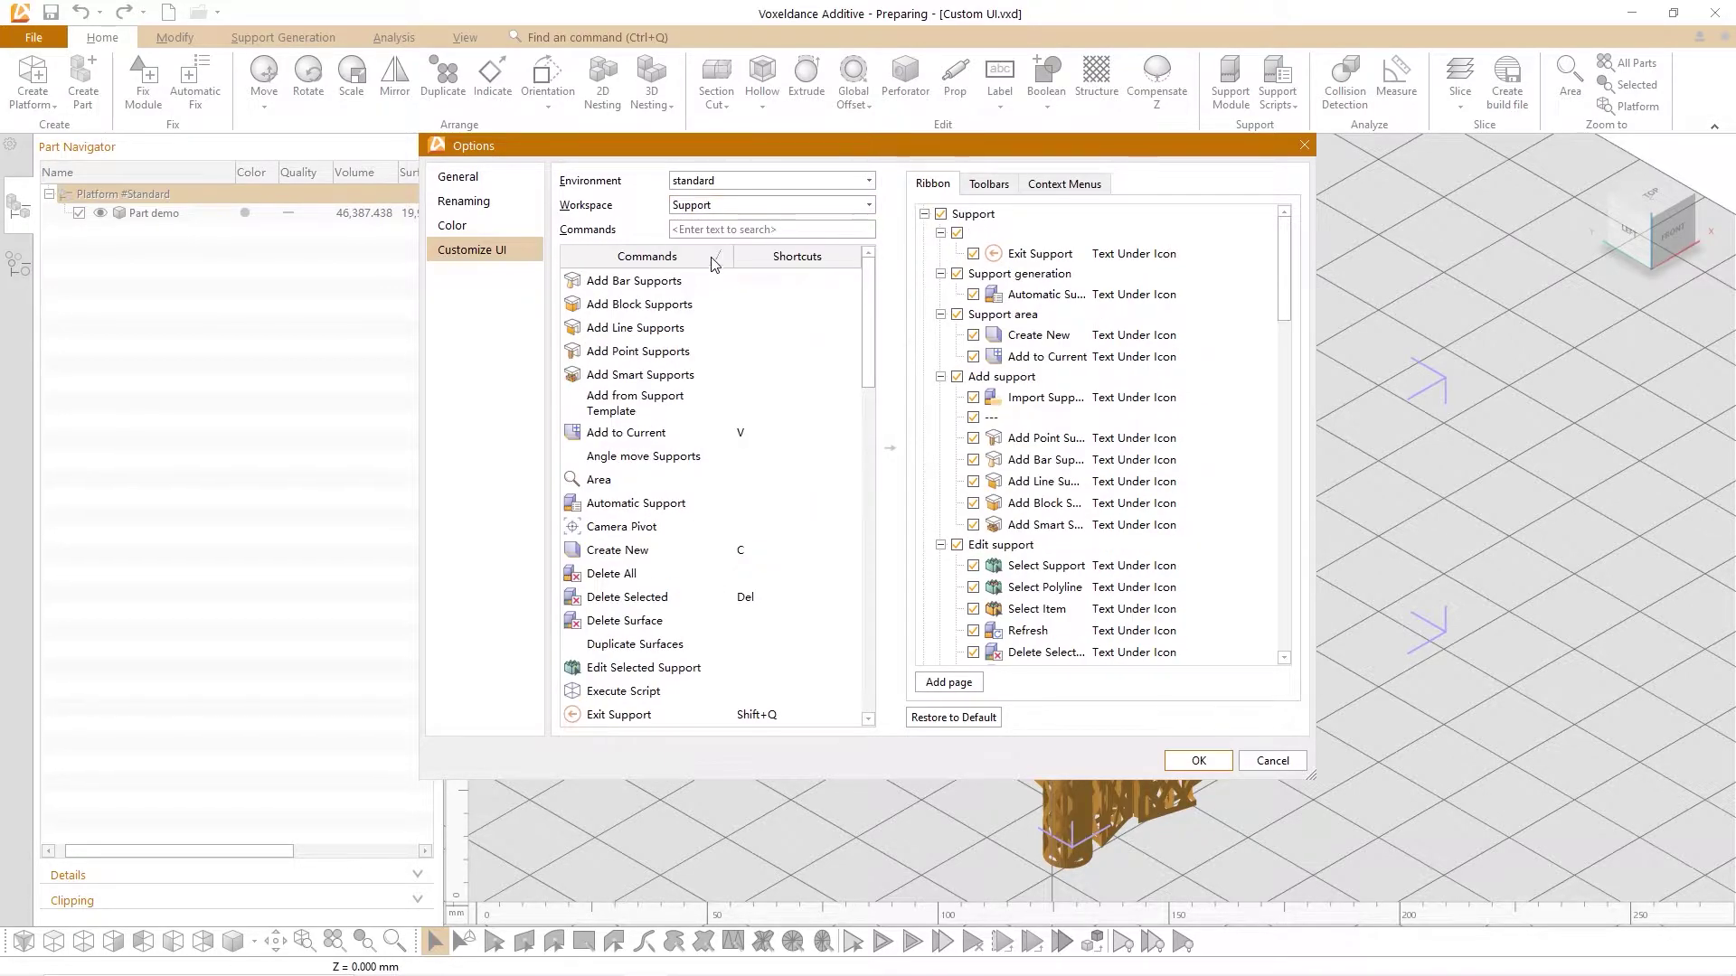
left_click(714, 207)
left_click(712, 223)
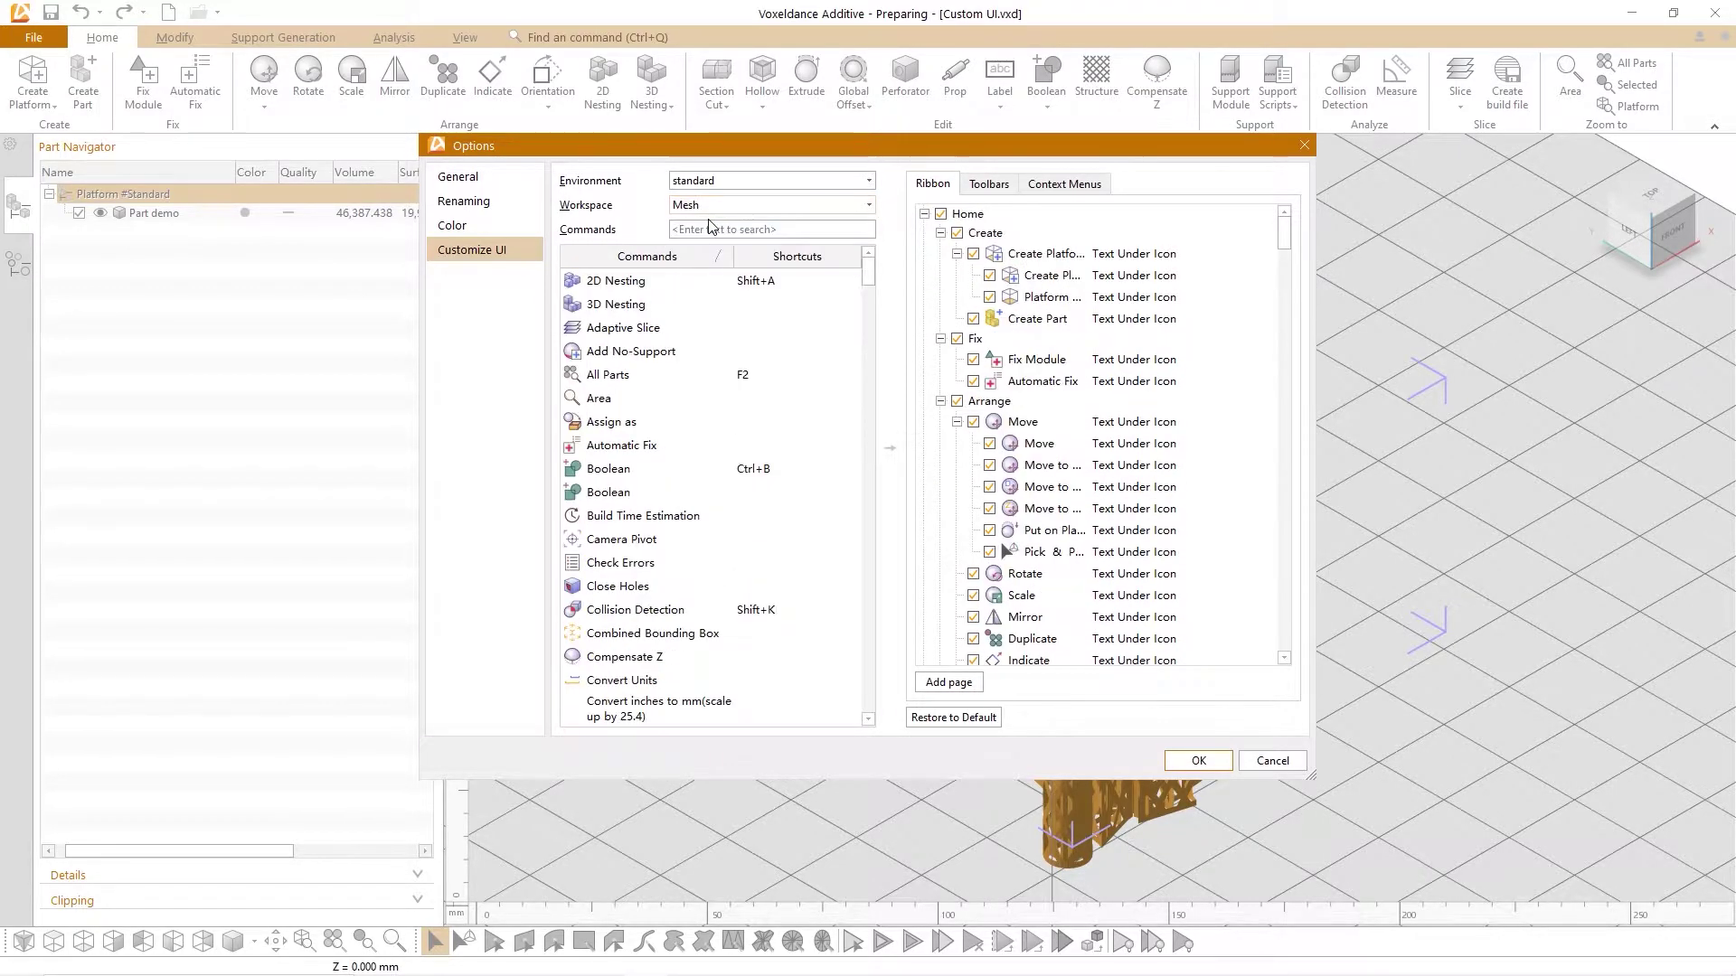
Assign the shortcut Ctrl+L to the 3D Nesting command in the Mesh workspace
left_click(760, 312)
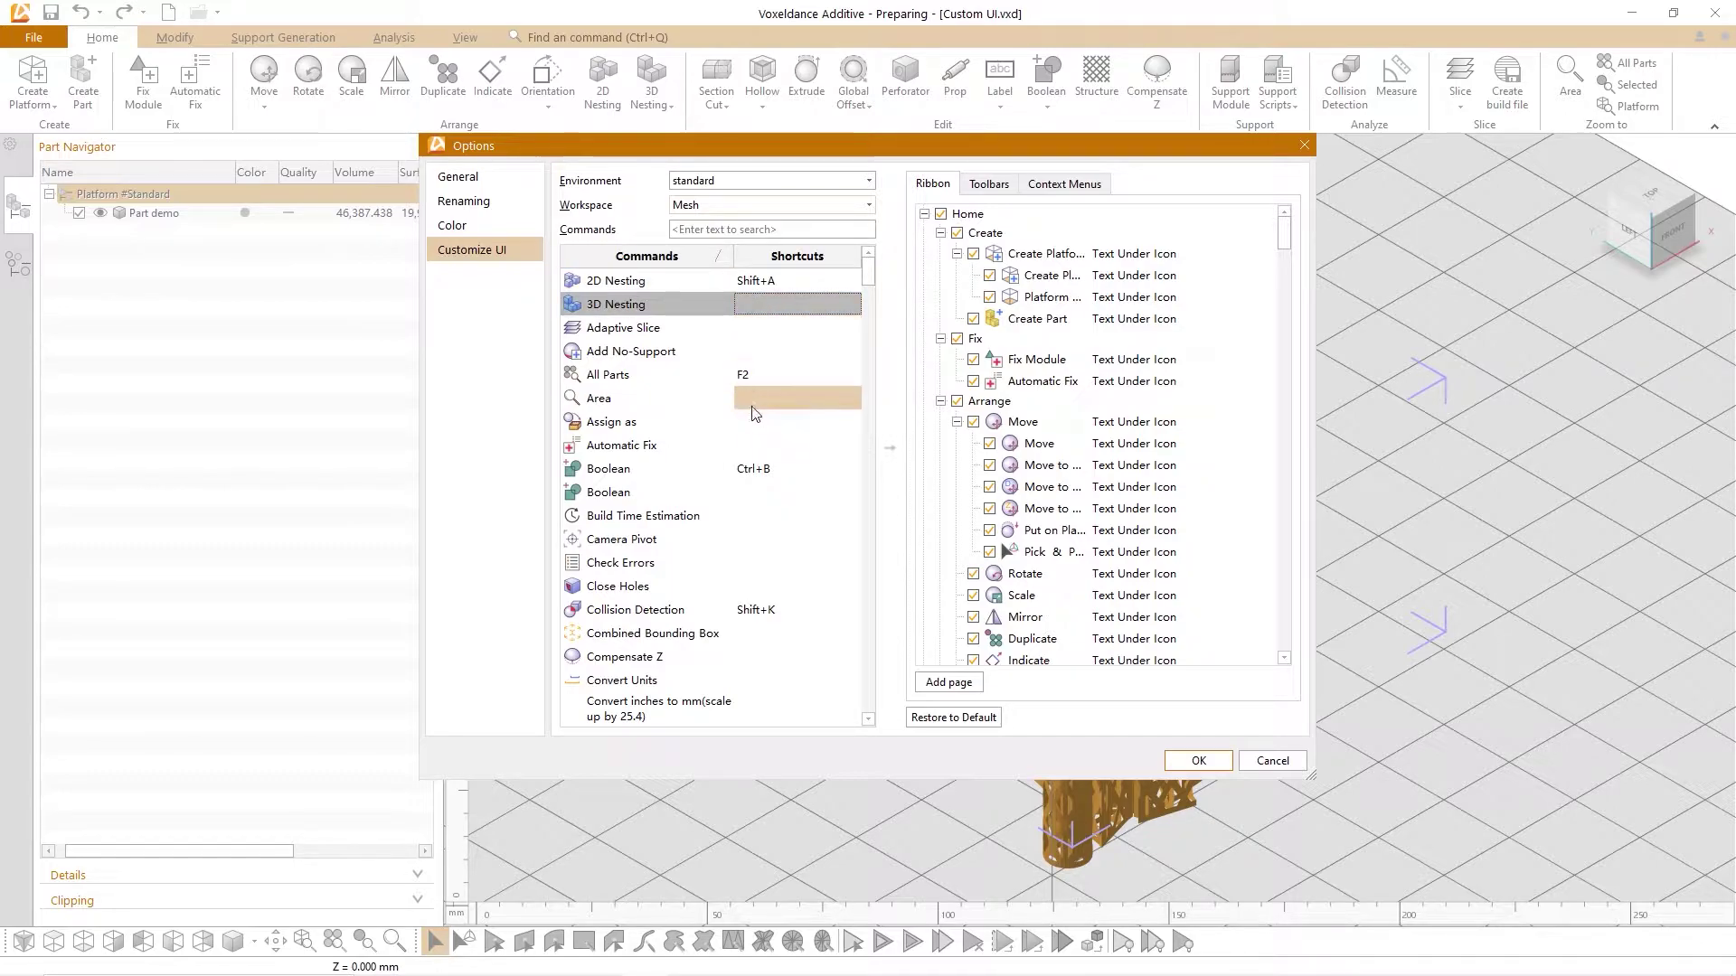
scroll(777, 541, "down", 4)
scroll(775, 550, "up", 4)
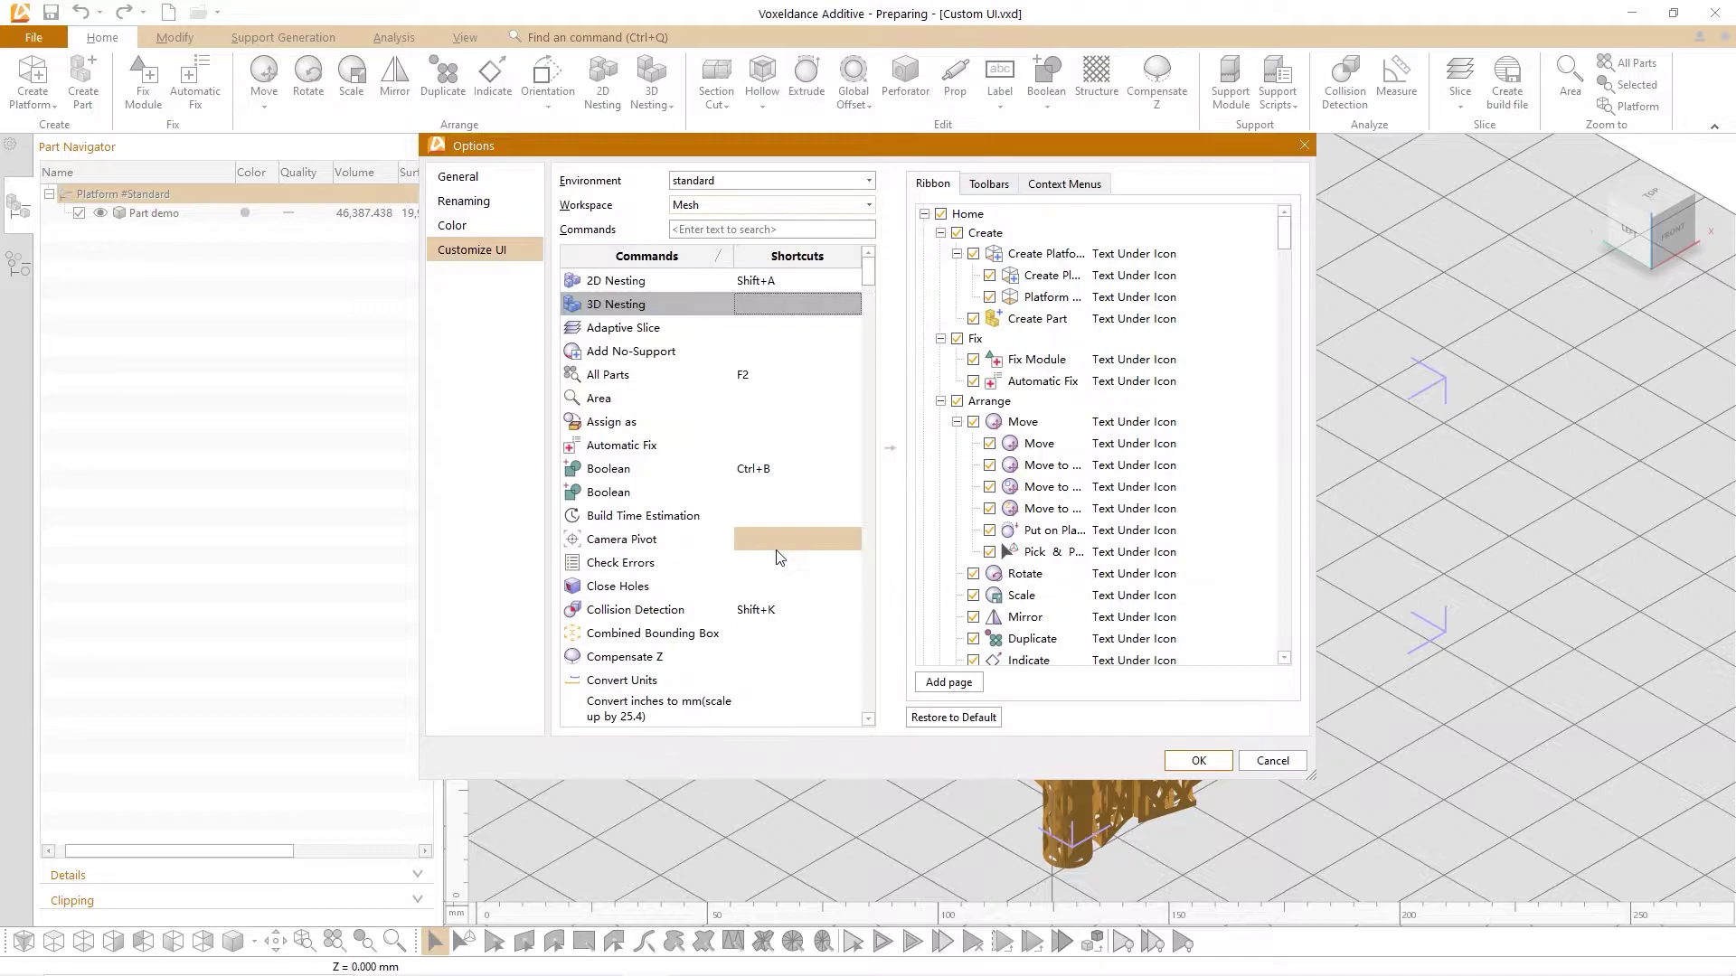
left_click(754, 308)
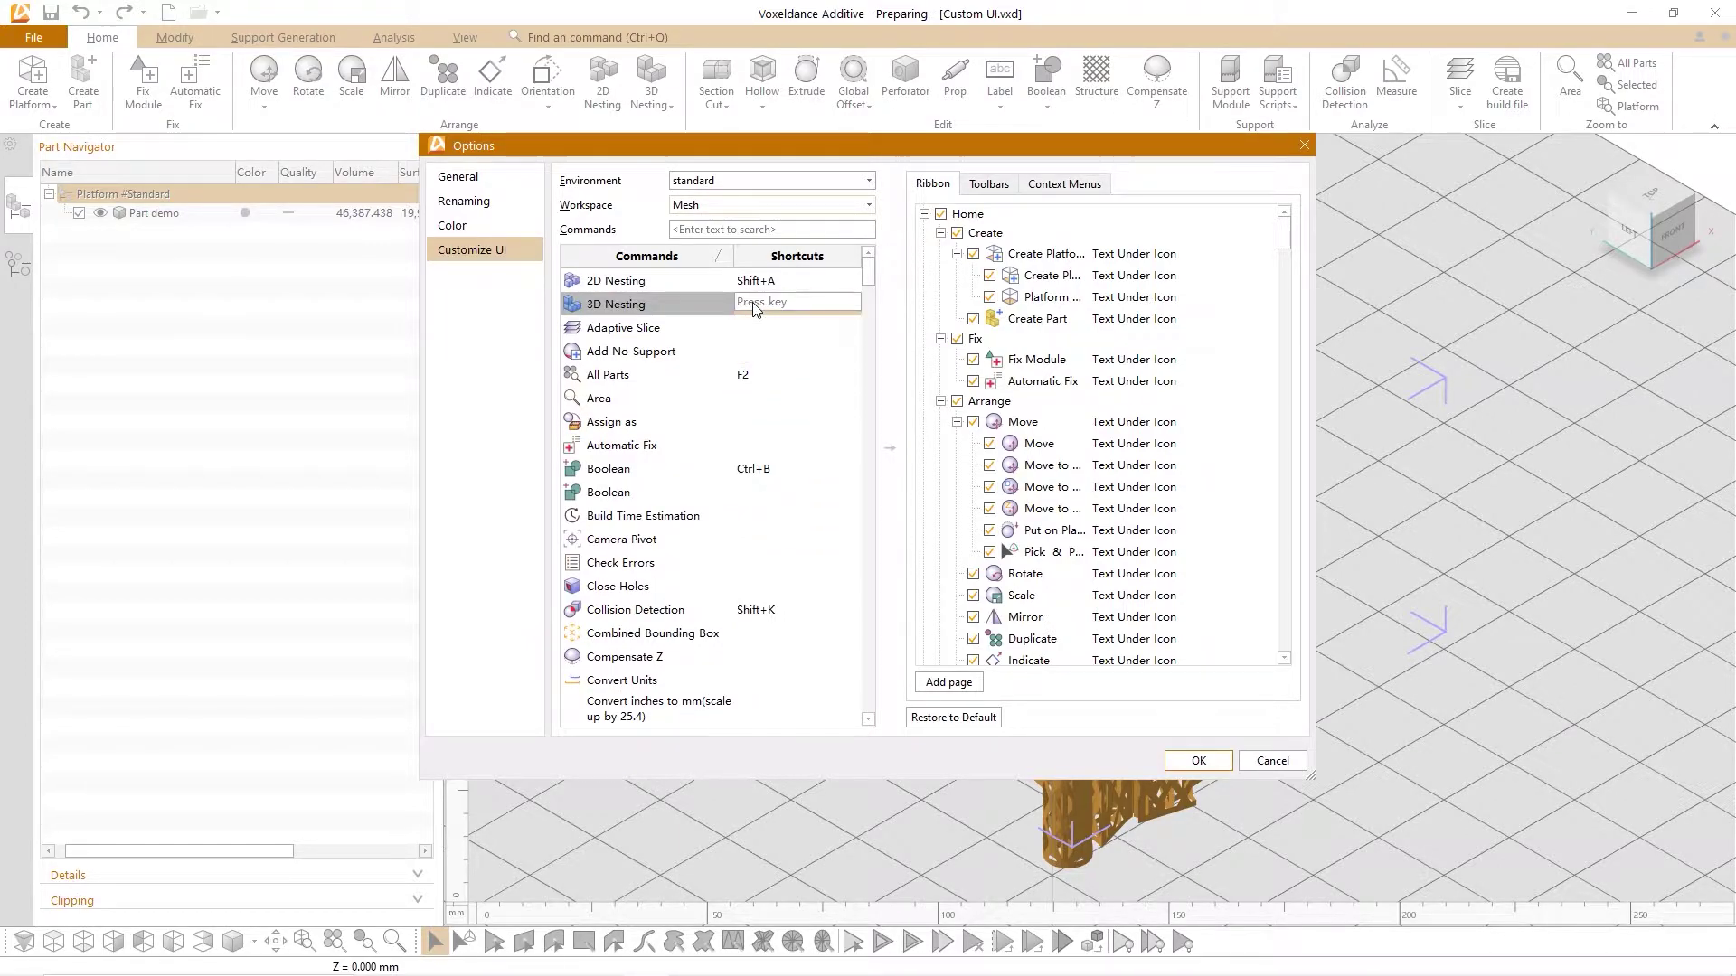
key("ctrl+l")
left_click(761, 327)
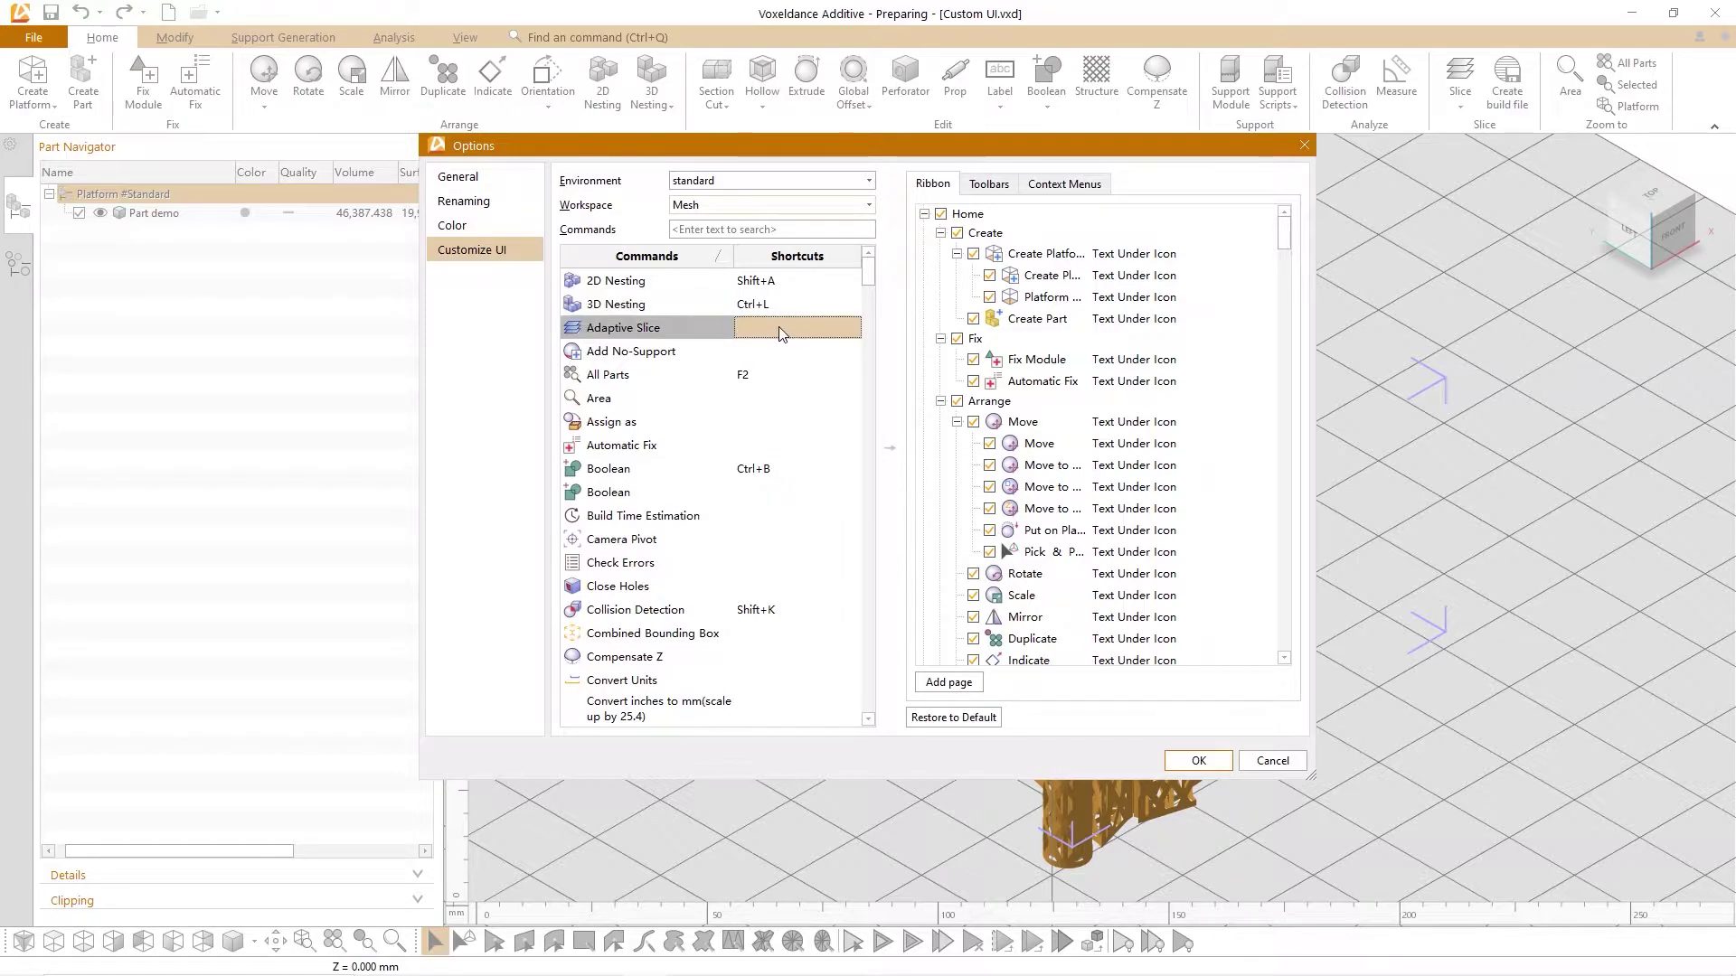
Search the customizable commands for "fix", and clear the search
left_click(739, 236)
type("fix")
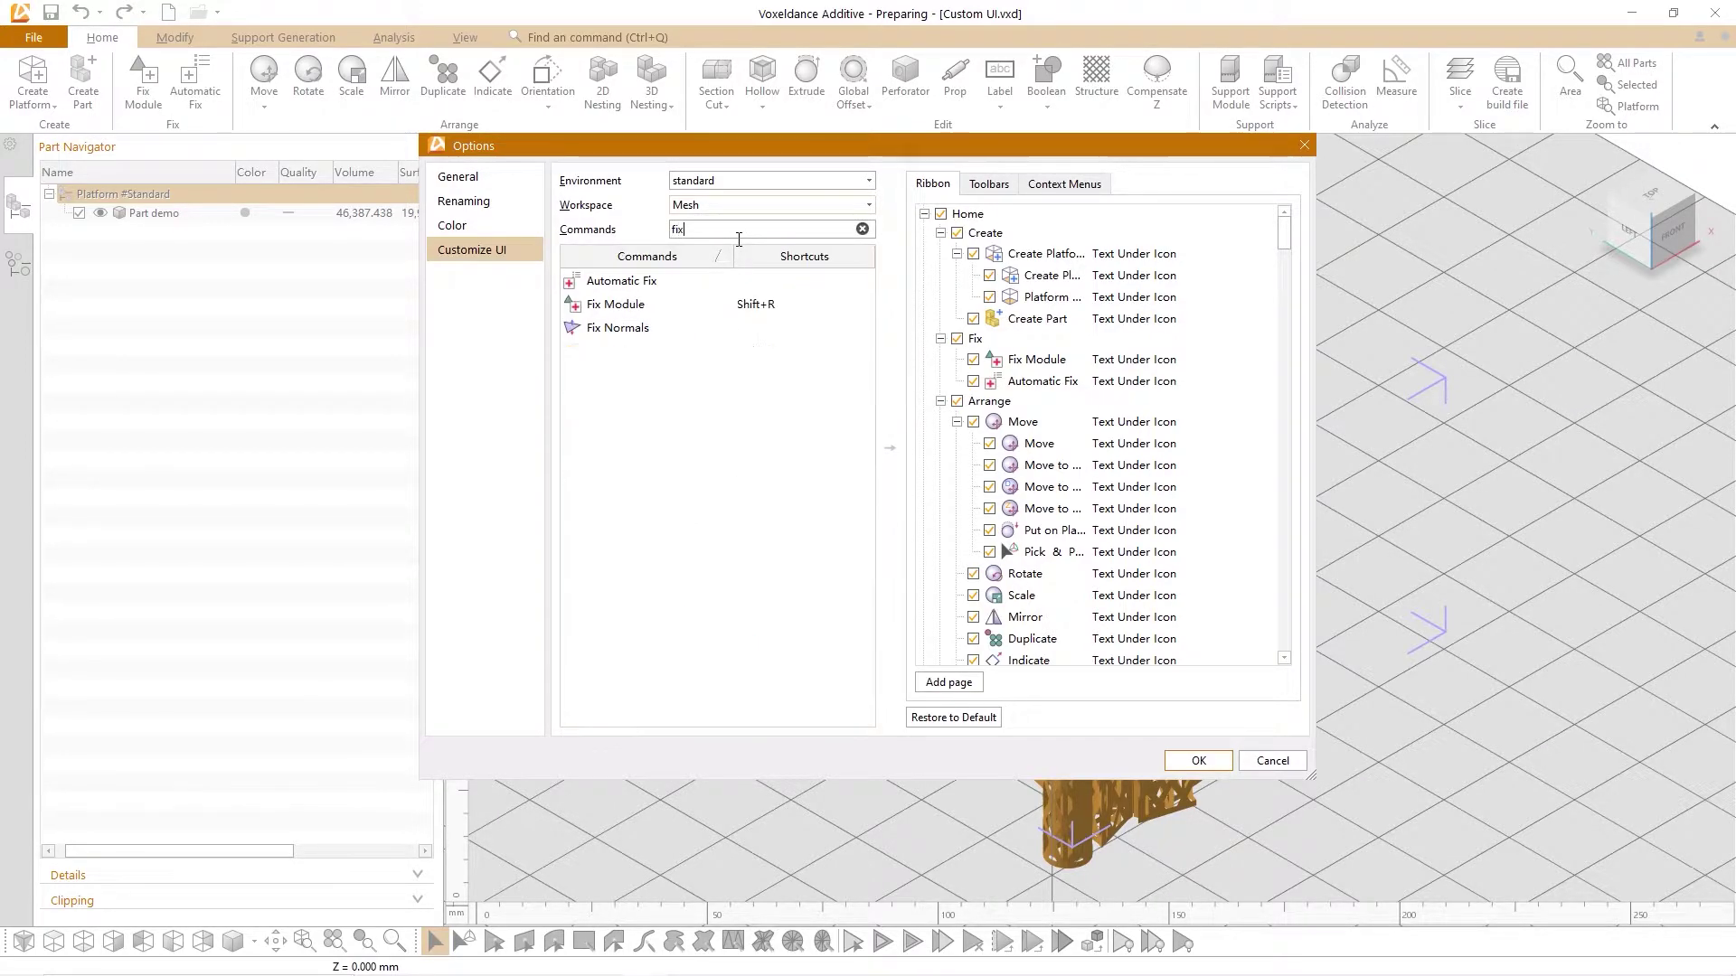
left_click(861, 231)
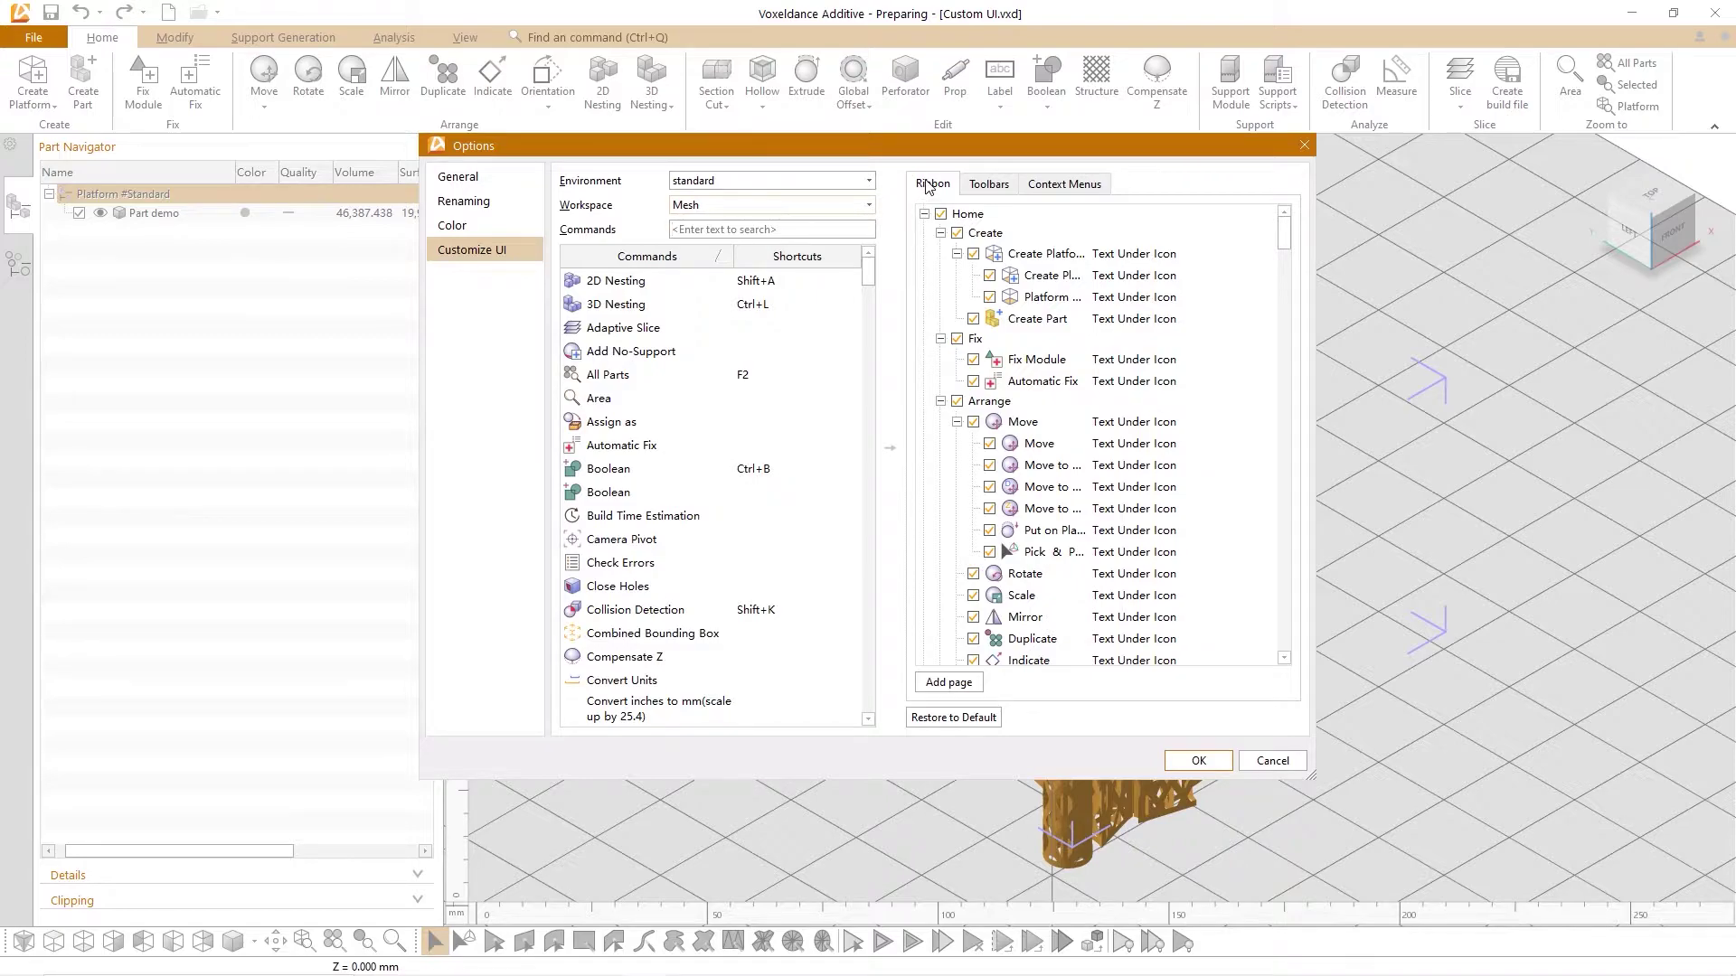
Examine the customizable toolbars and context menus of the Mesh workspace, and return to the ribbon layout
left_click(988, 184)
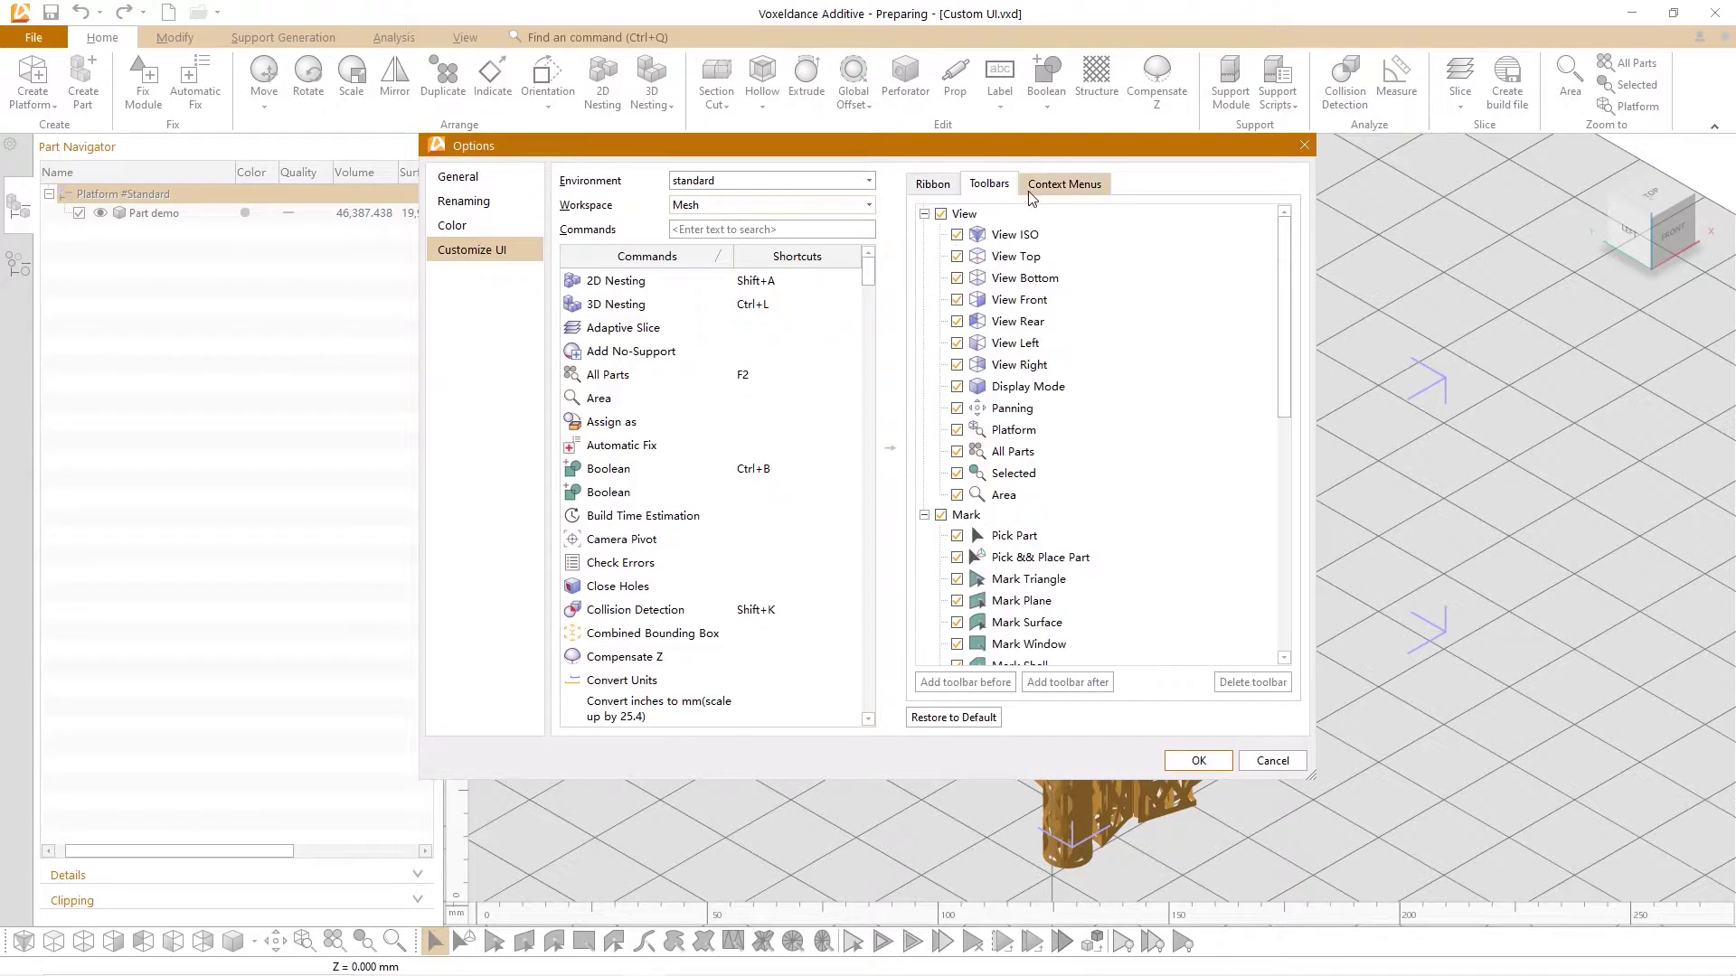
left_click(1058, 190)
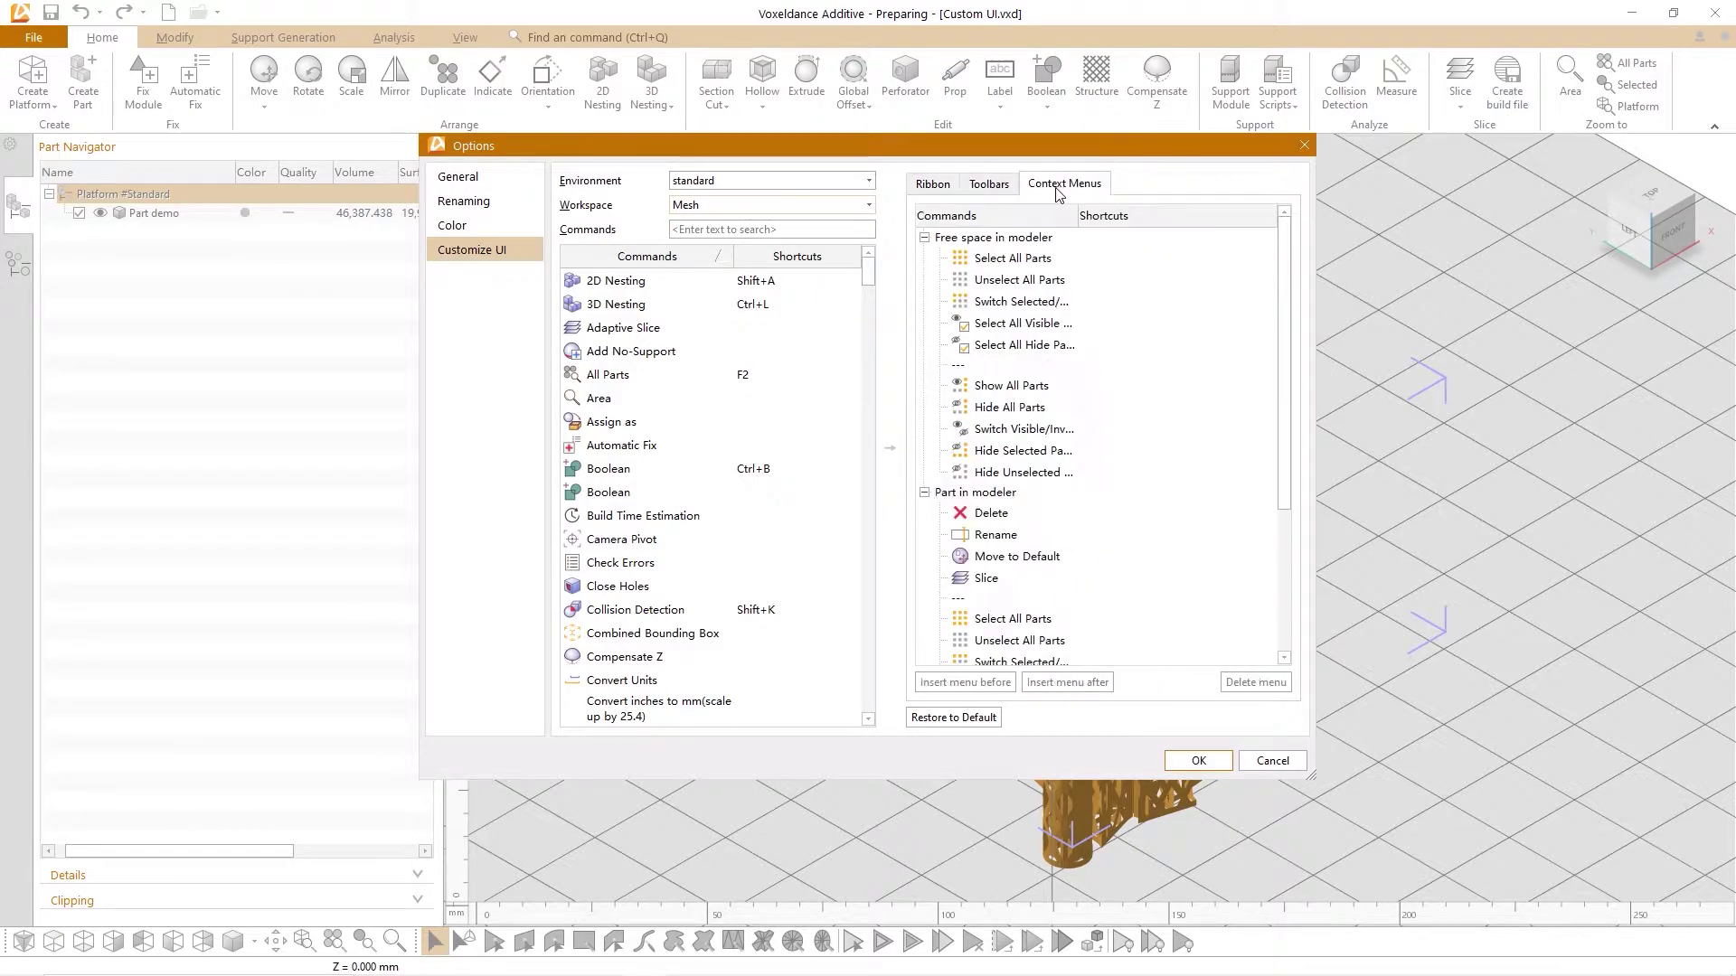
left_click(931, 185)
Toggle the visibility of the Create group on the Home ribbon page off and back on
left_click(957, 230)
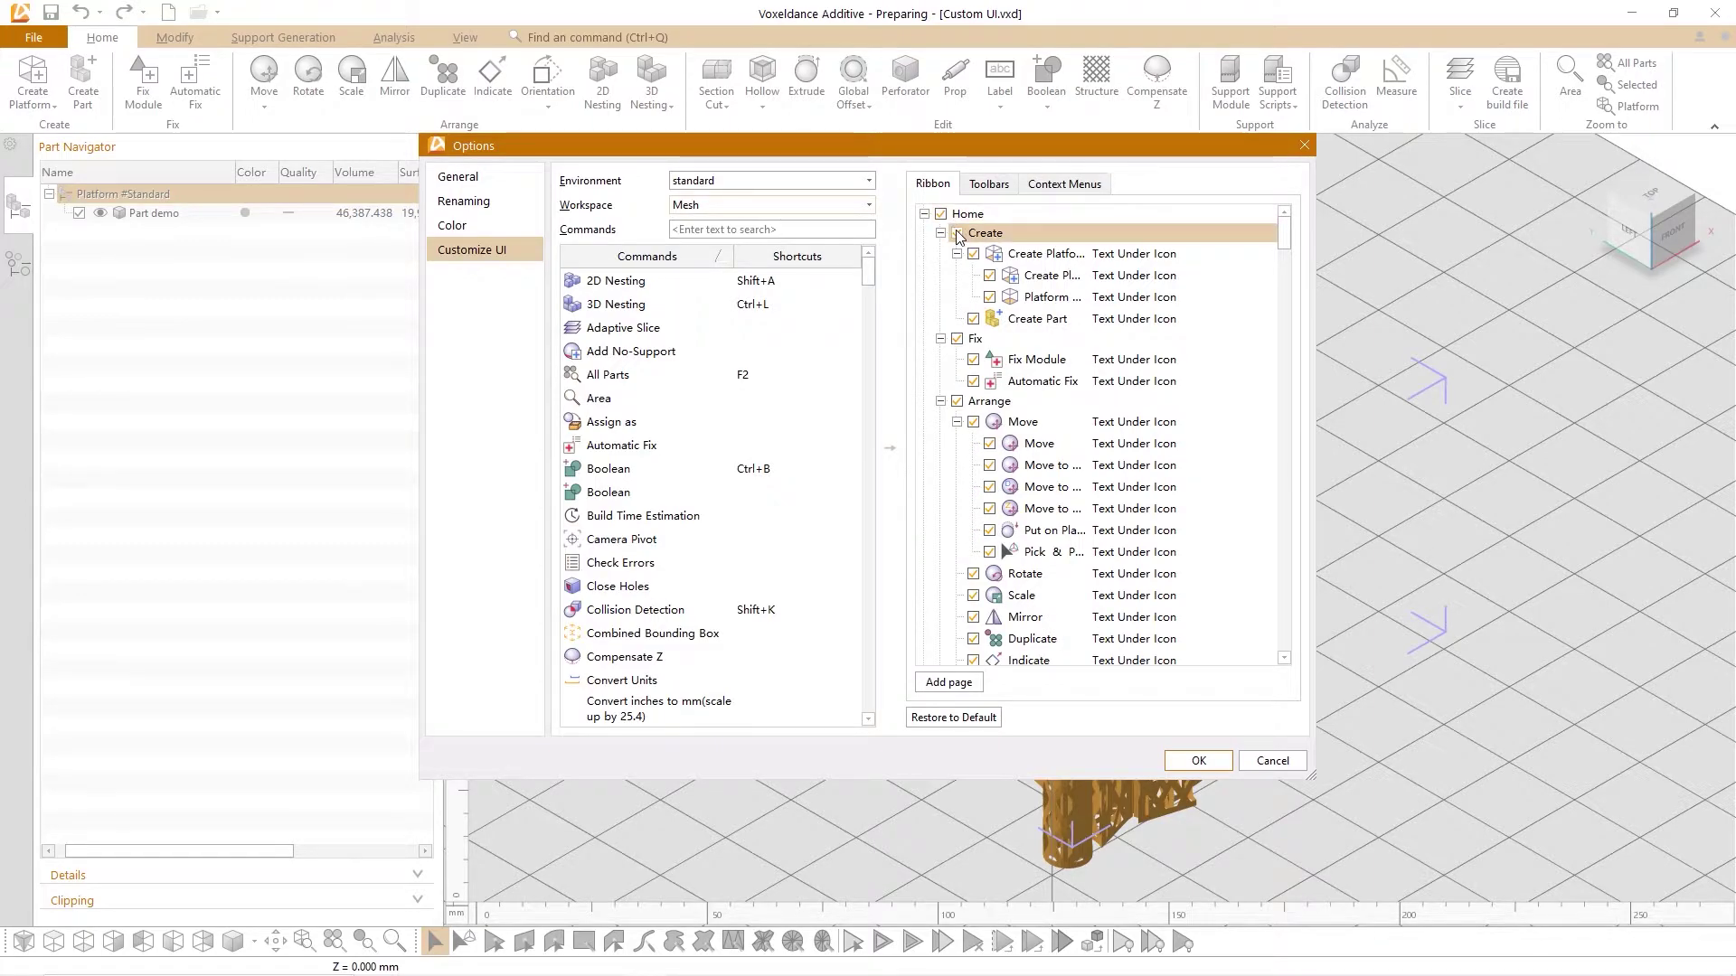
left_click(957, 232)
left_click(957, 233)
Add a new ribbon page after View and name it custom
left_click(948, 682)
left_click(986, 310)
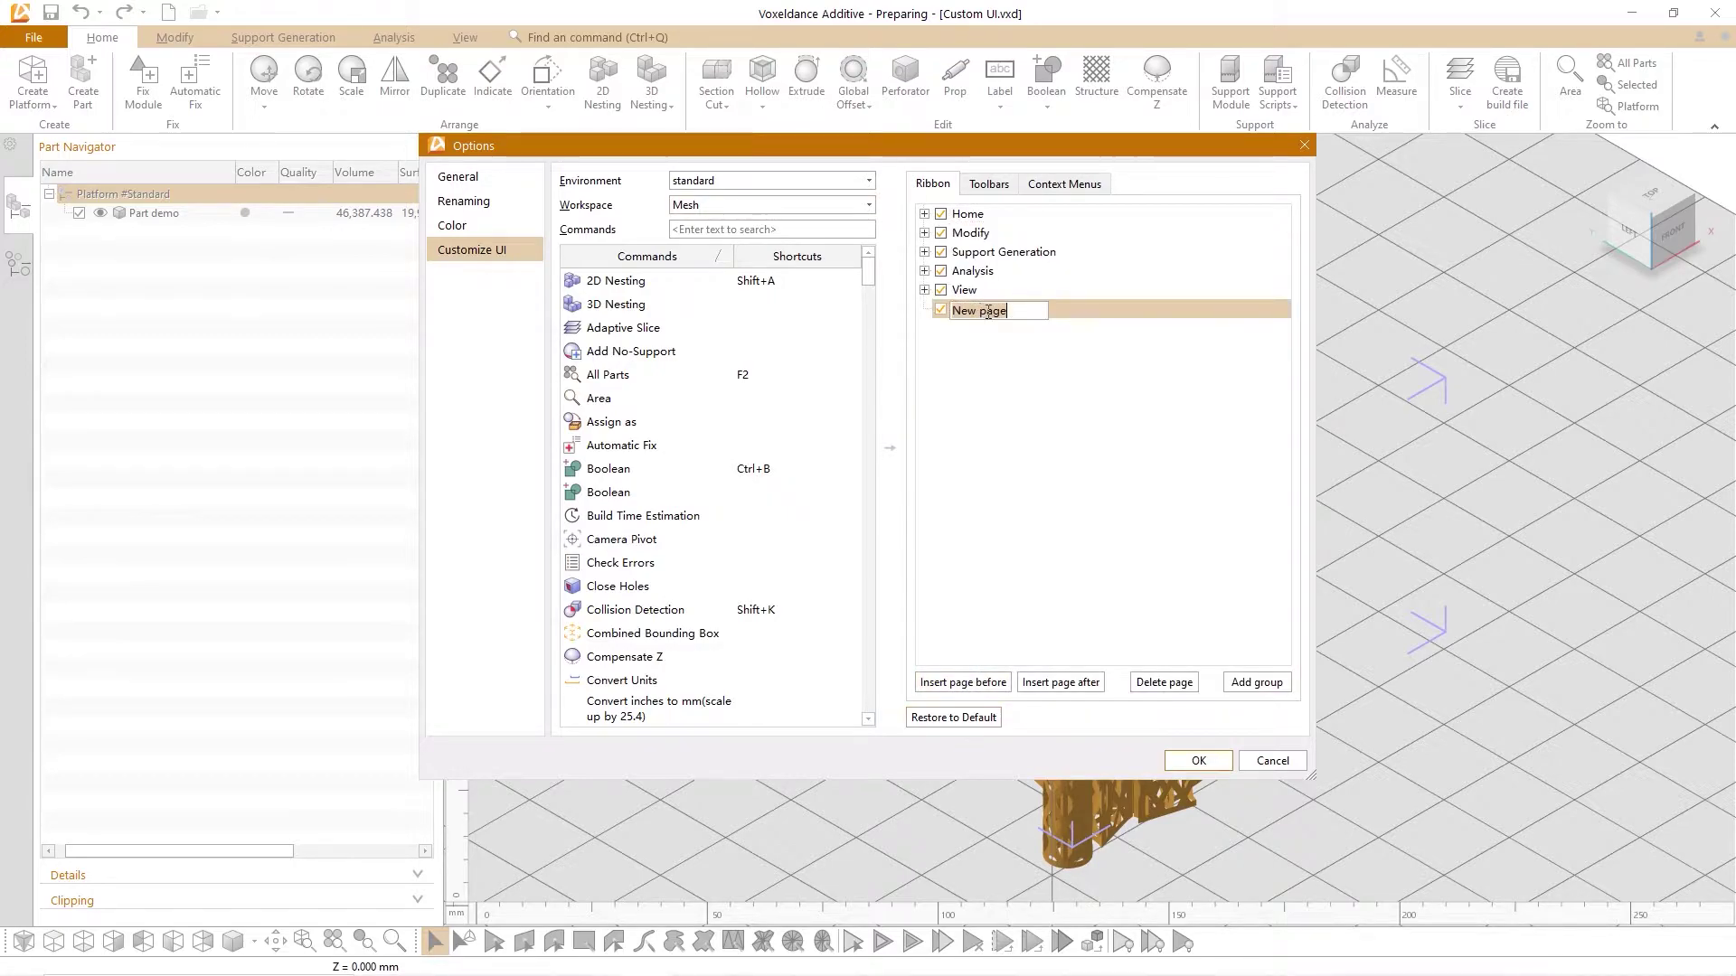
type("custom")
key("Return")
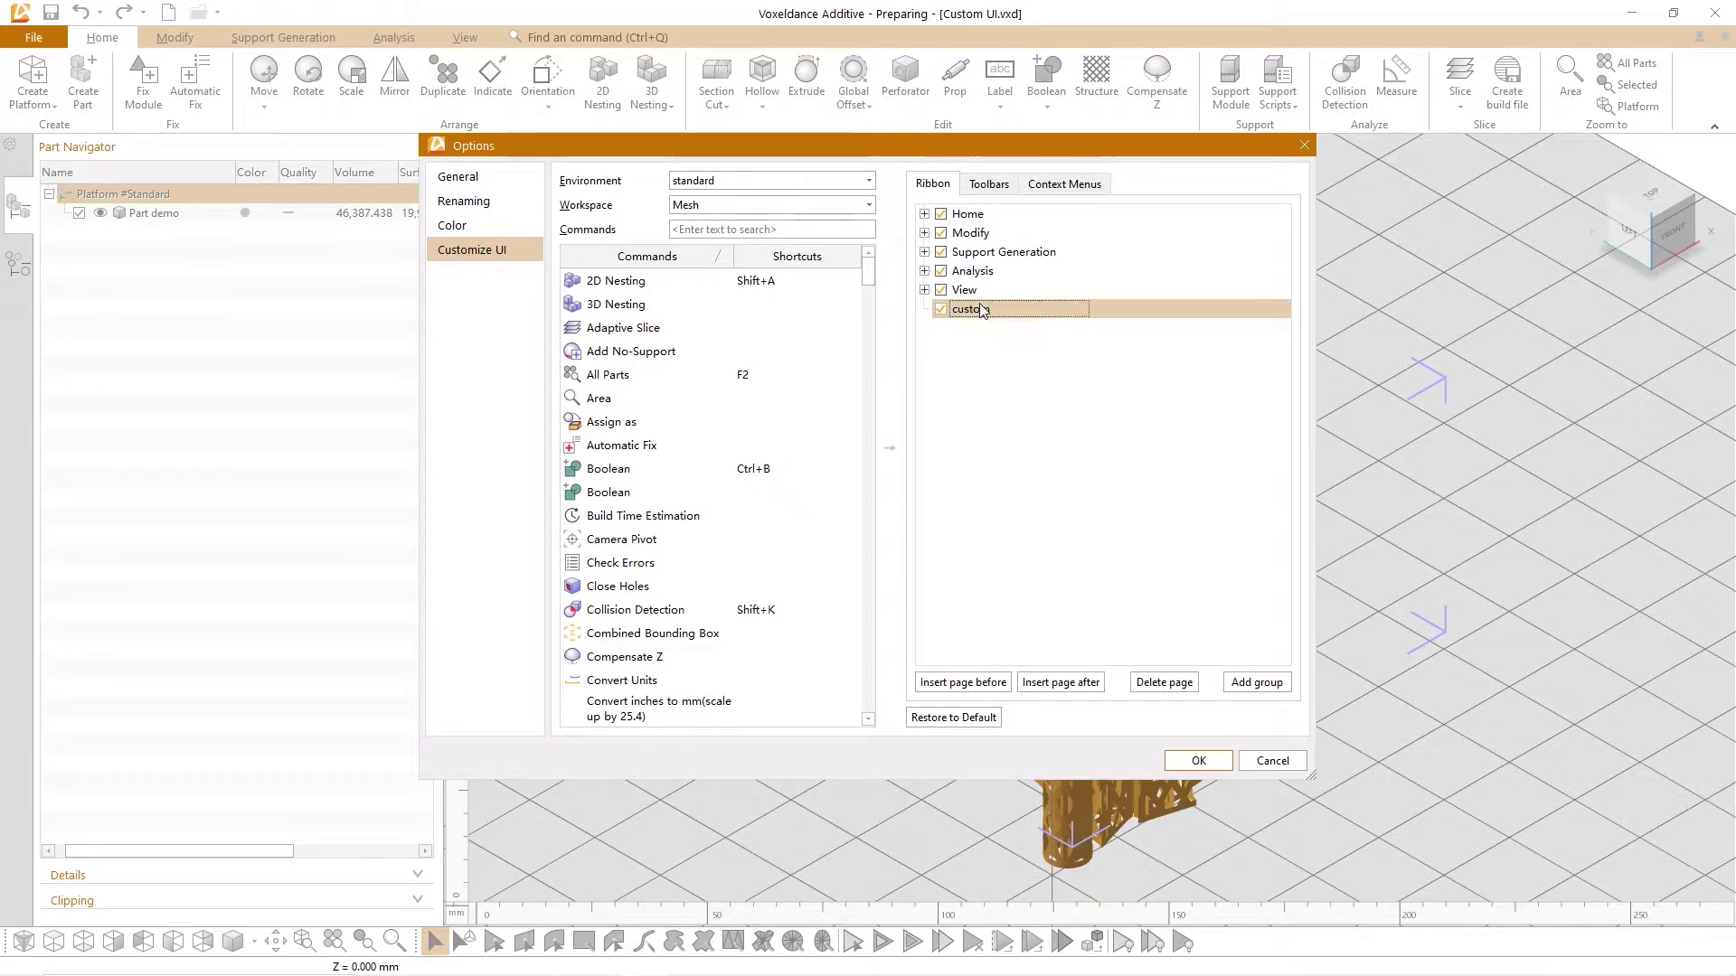
Add a group to the custom page containing the 3D Nesting, Adaptive Slice and Add No-Support commands
left_click(1256, 682)
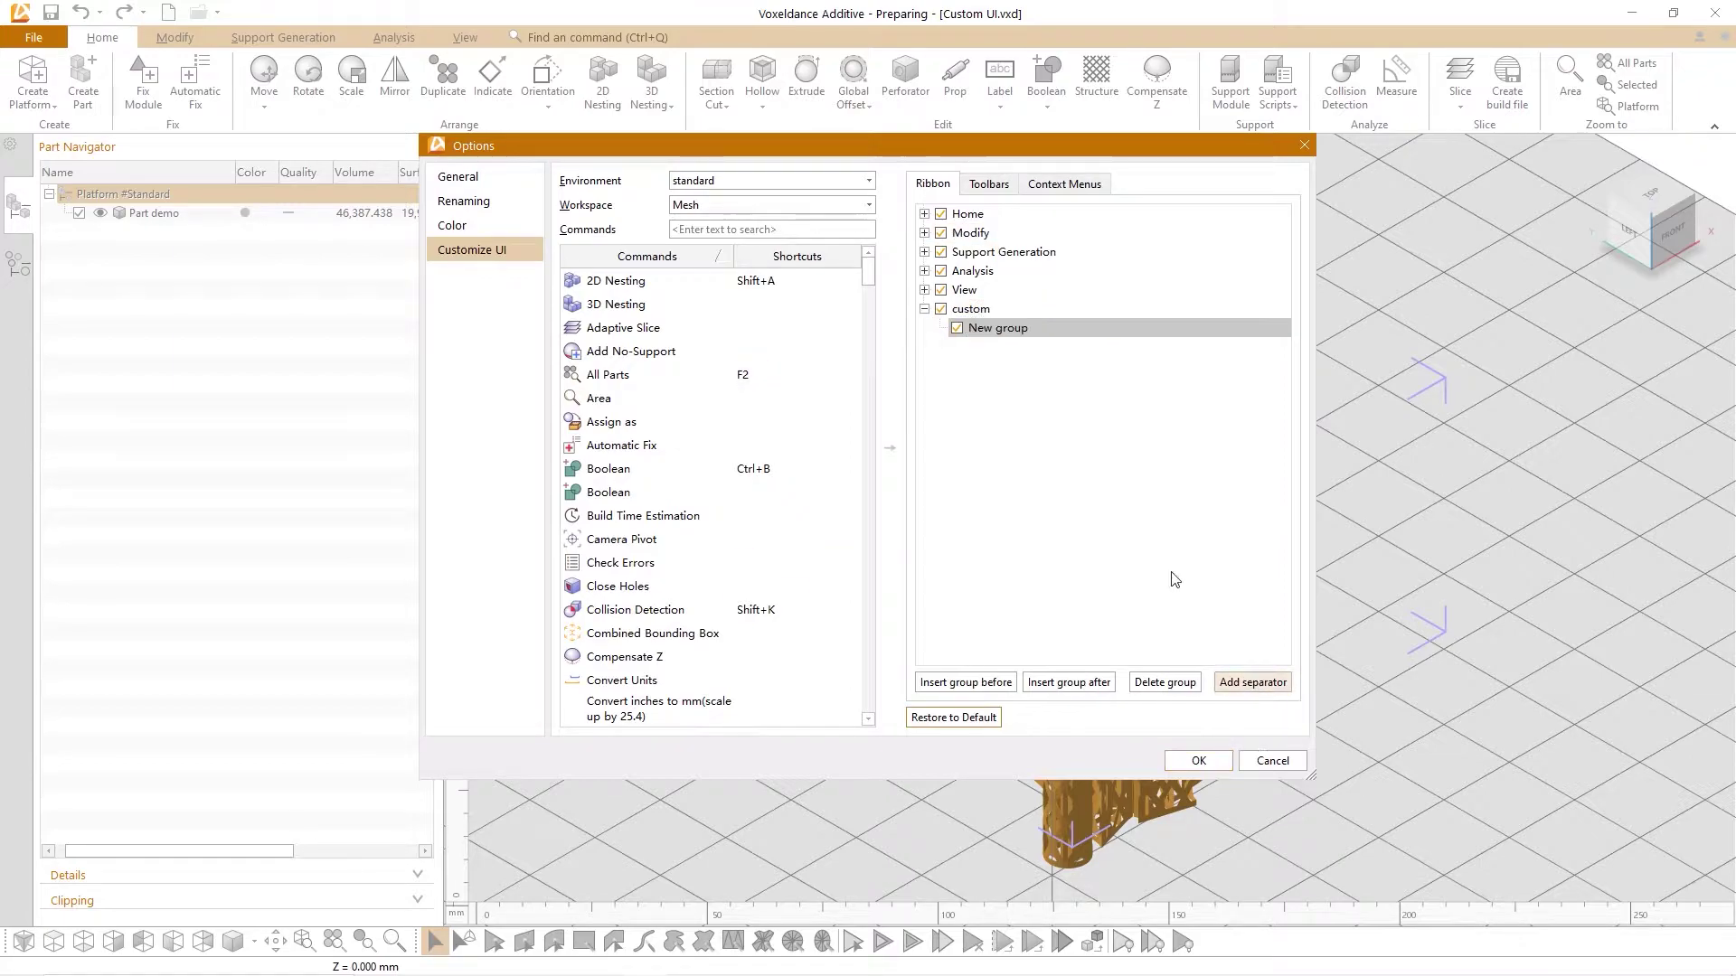
left_click_drag(604, 307, 1027, 339)
left_click(623, 331)
left_click_drag(623, 335, 1029, 340)
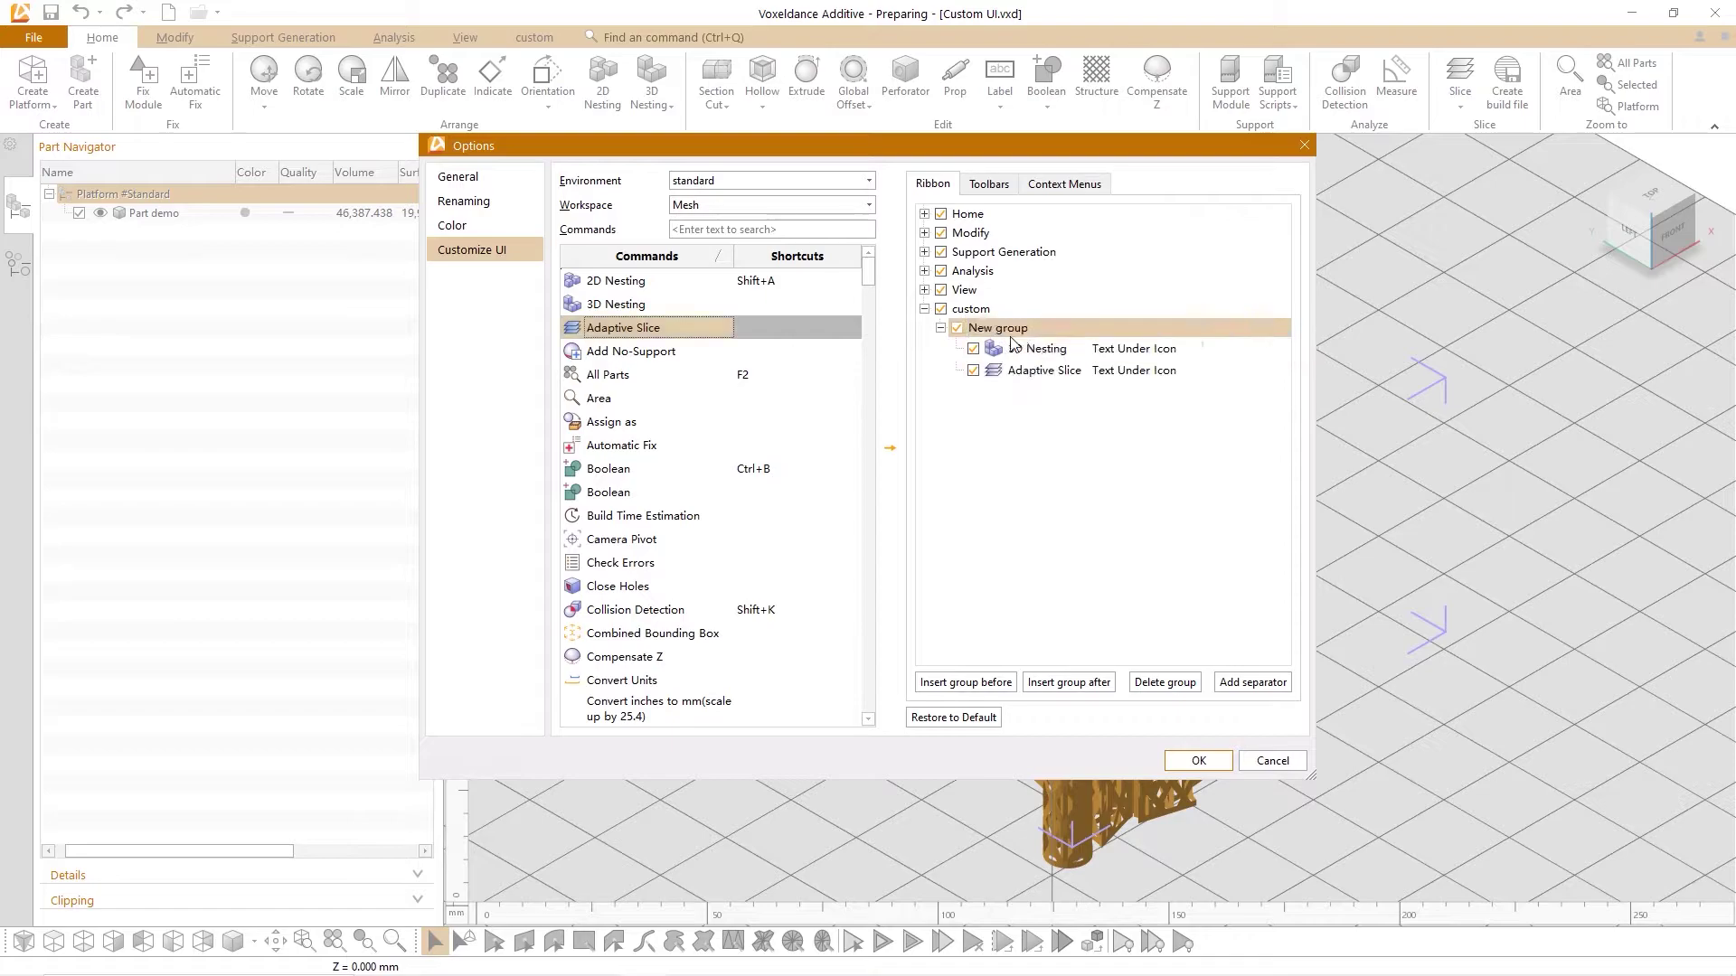
left_click(631, 353)
left_click(892, 446)
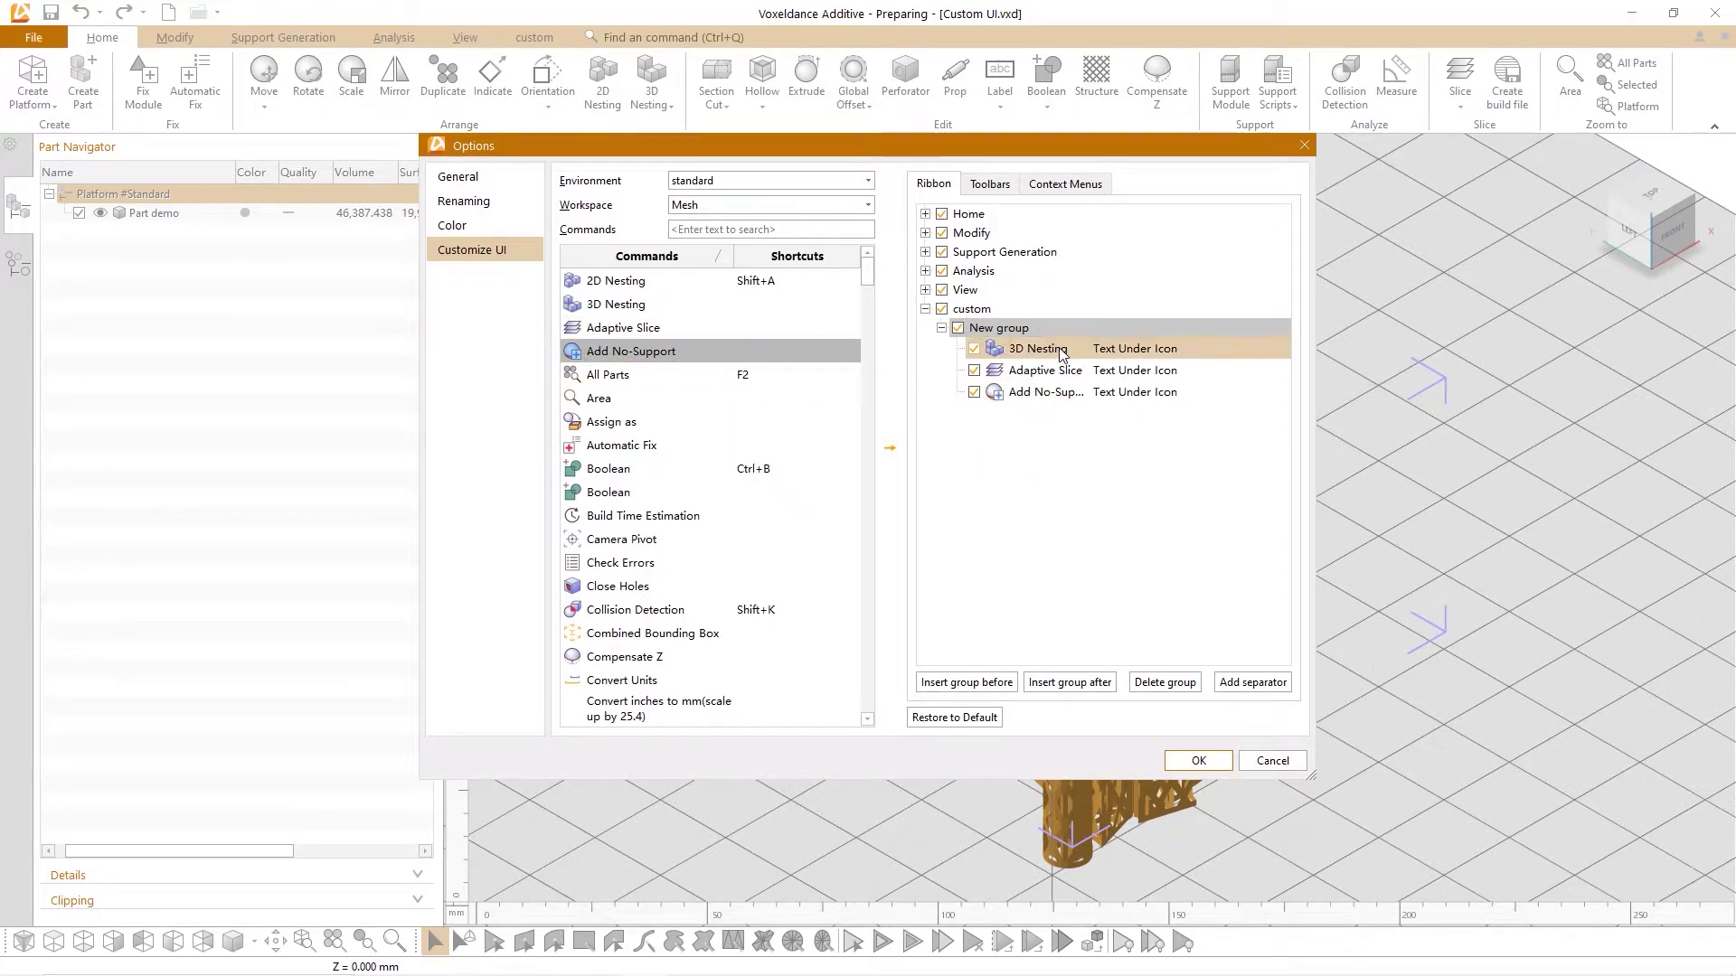
Check the display styles for the 3D Nesting command in the custom group, keep Text Under Icon, and apply the ribbon customization
left_click_drag(1063, 351, 1040, 378)
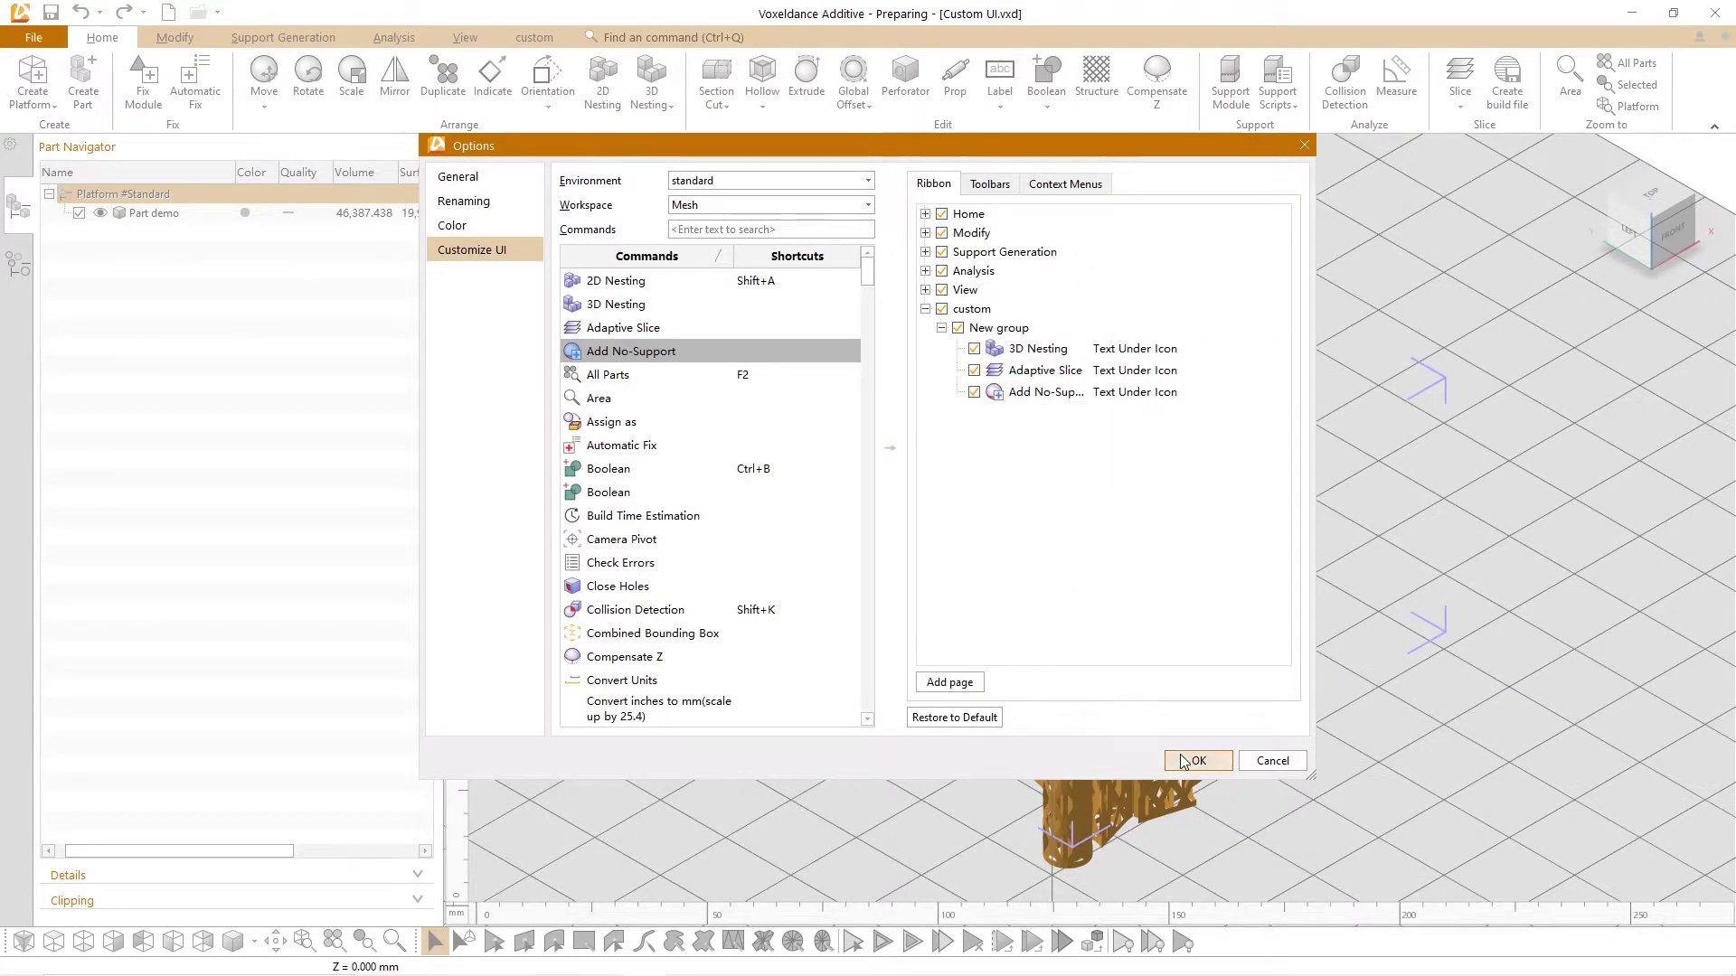
left_click(1174, 349)
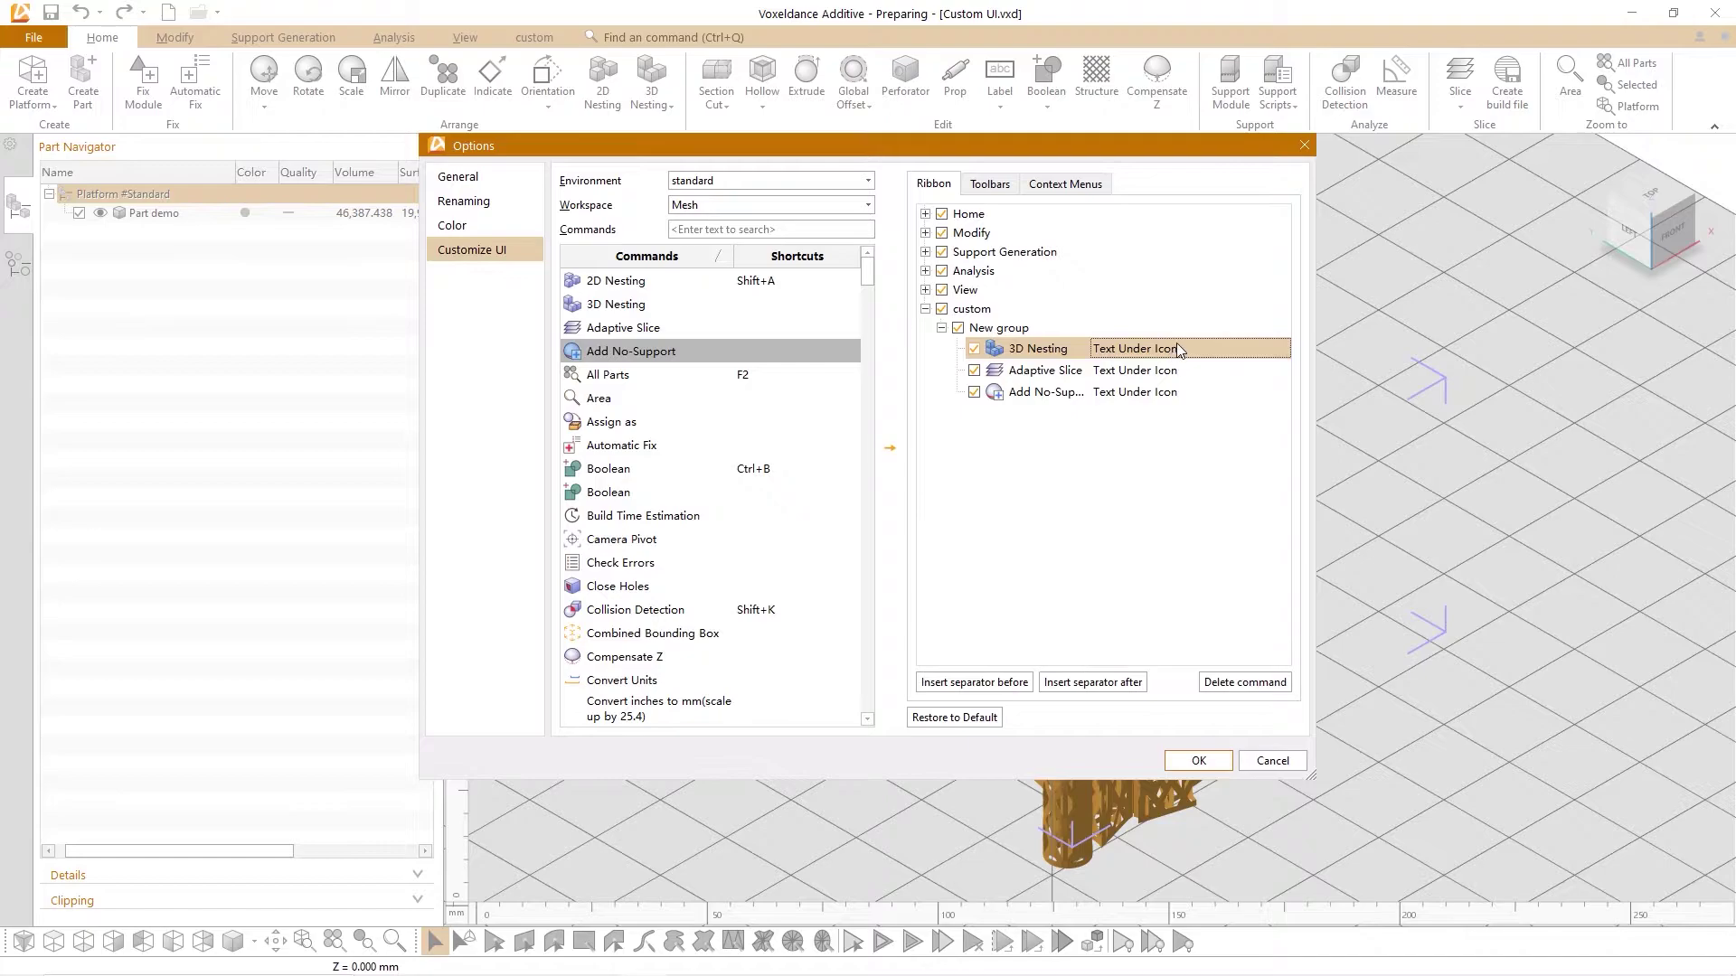
left_click(1179, 351)
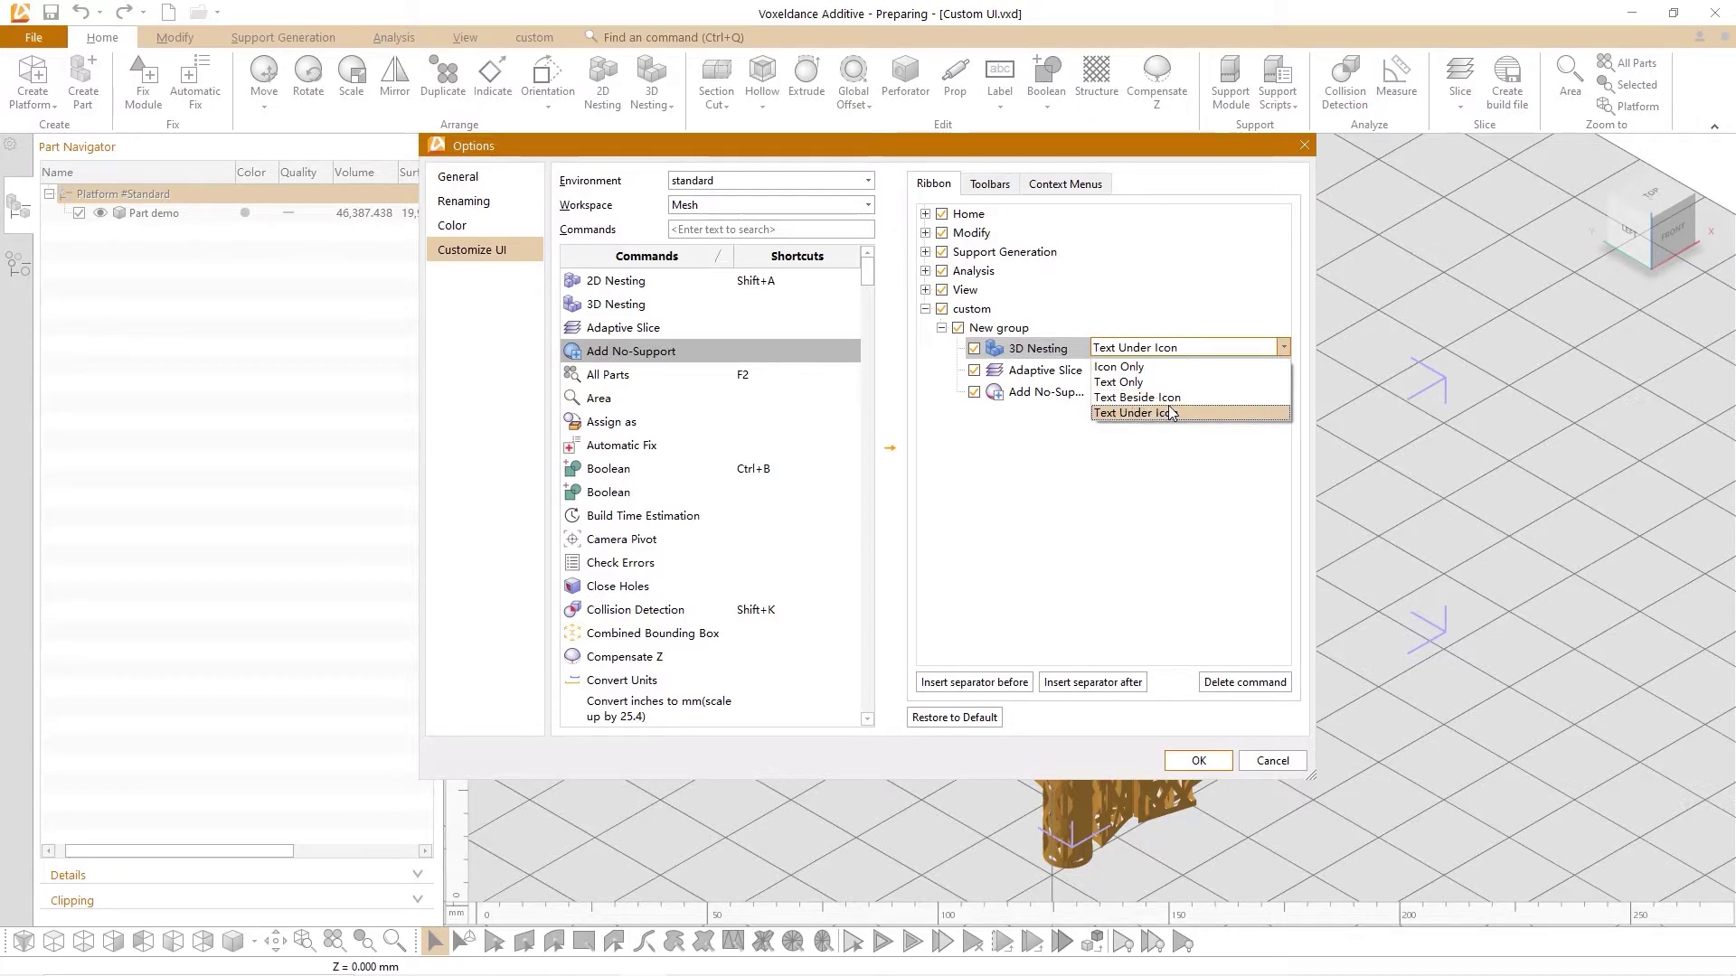
left_click(1168, 456)
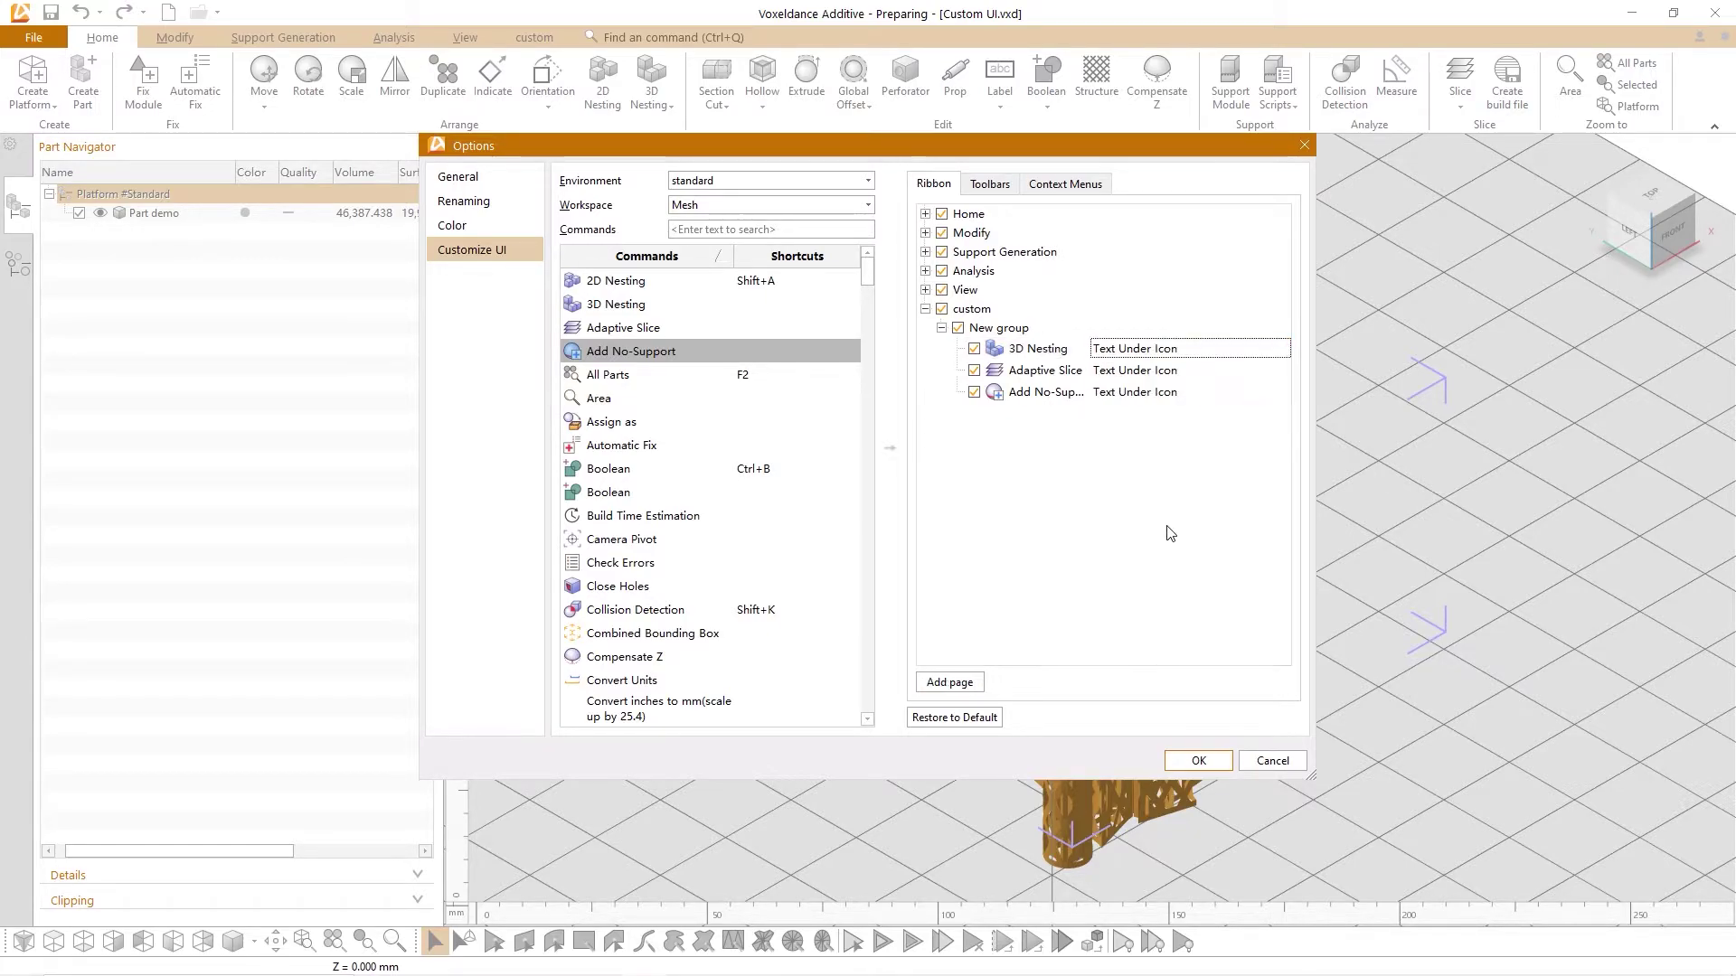
left_click(1185, 763)
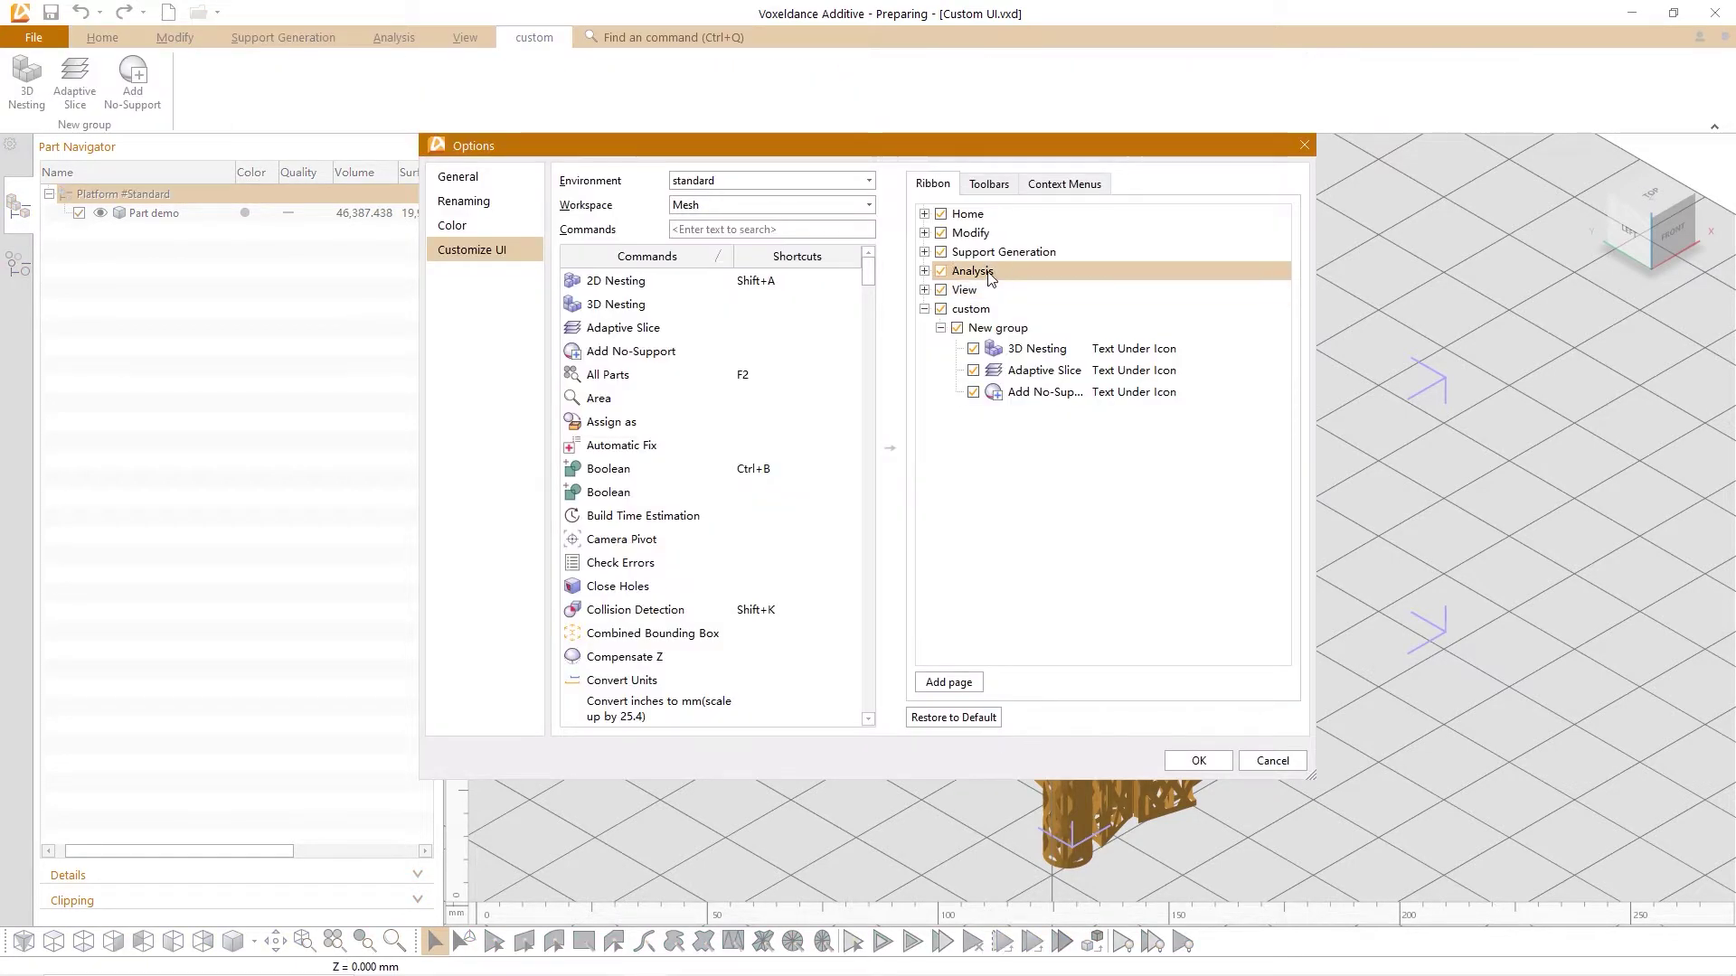
Examine the customizable toolbars and context menus, collapsing the Free space in modeler and Part in modeler entries
left_click(986, 186)
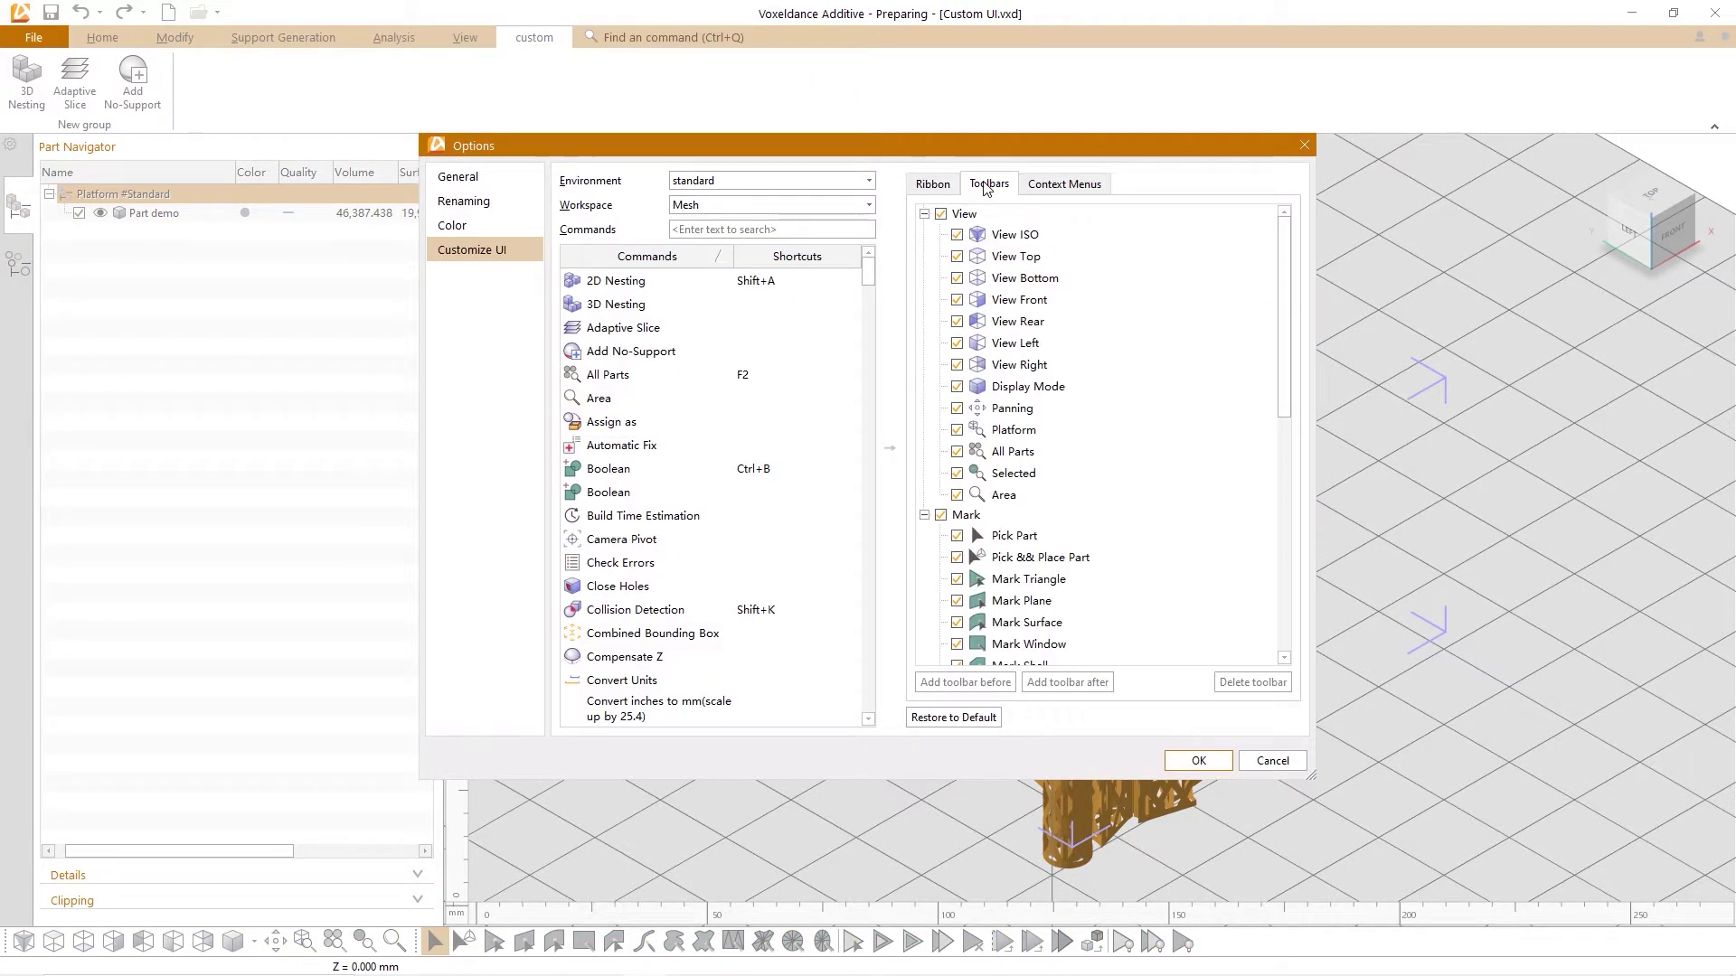
left_click(1046, 185)
left_click(994, 237)
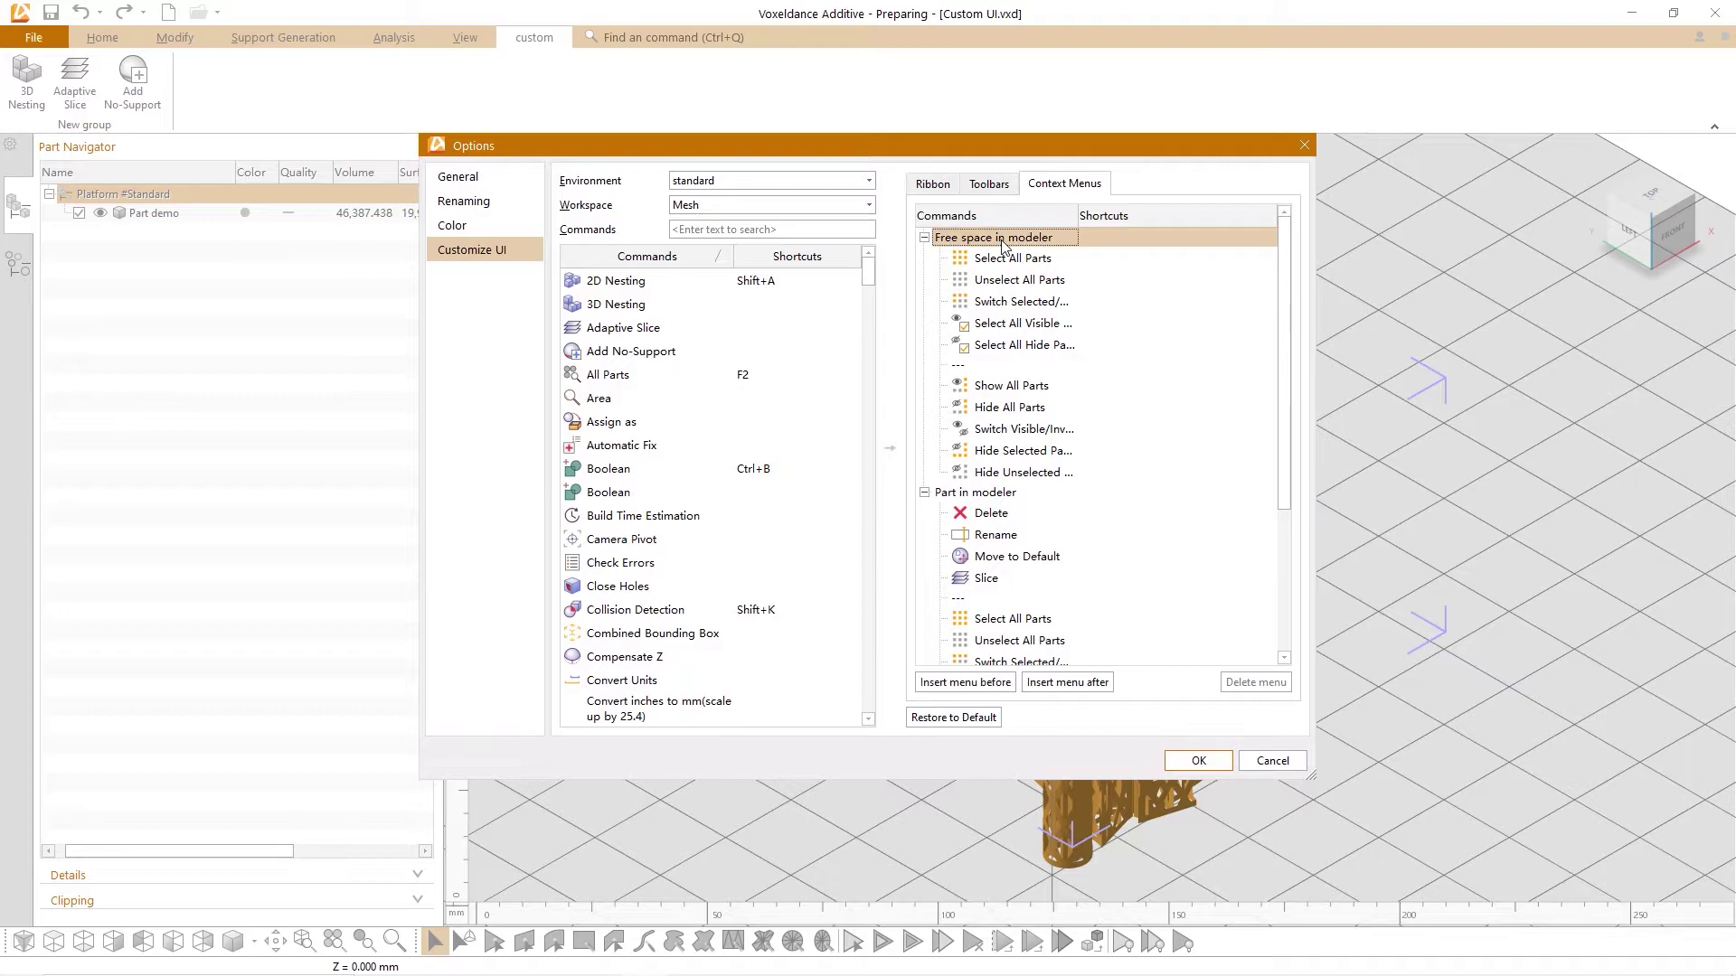
double_click(995, 237)
double_click(997, 256)
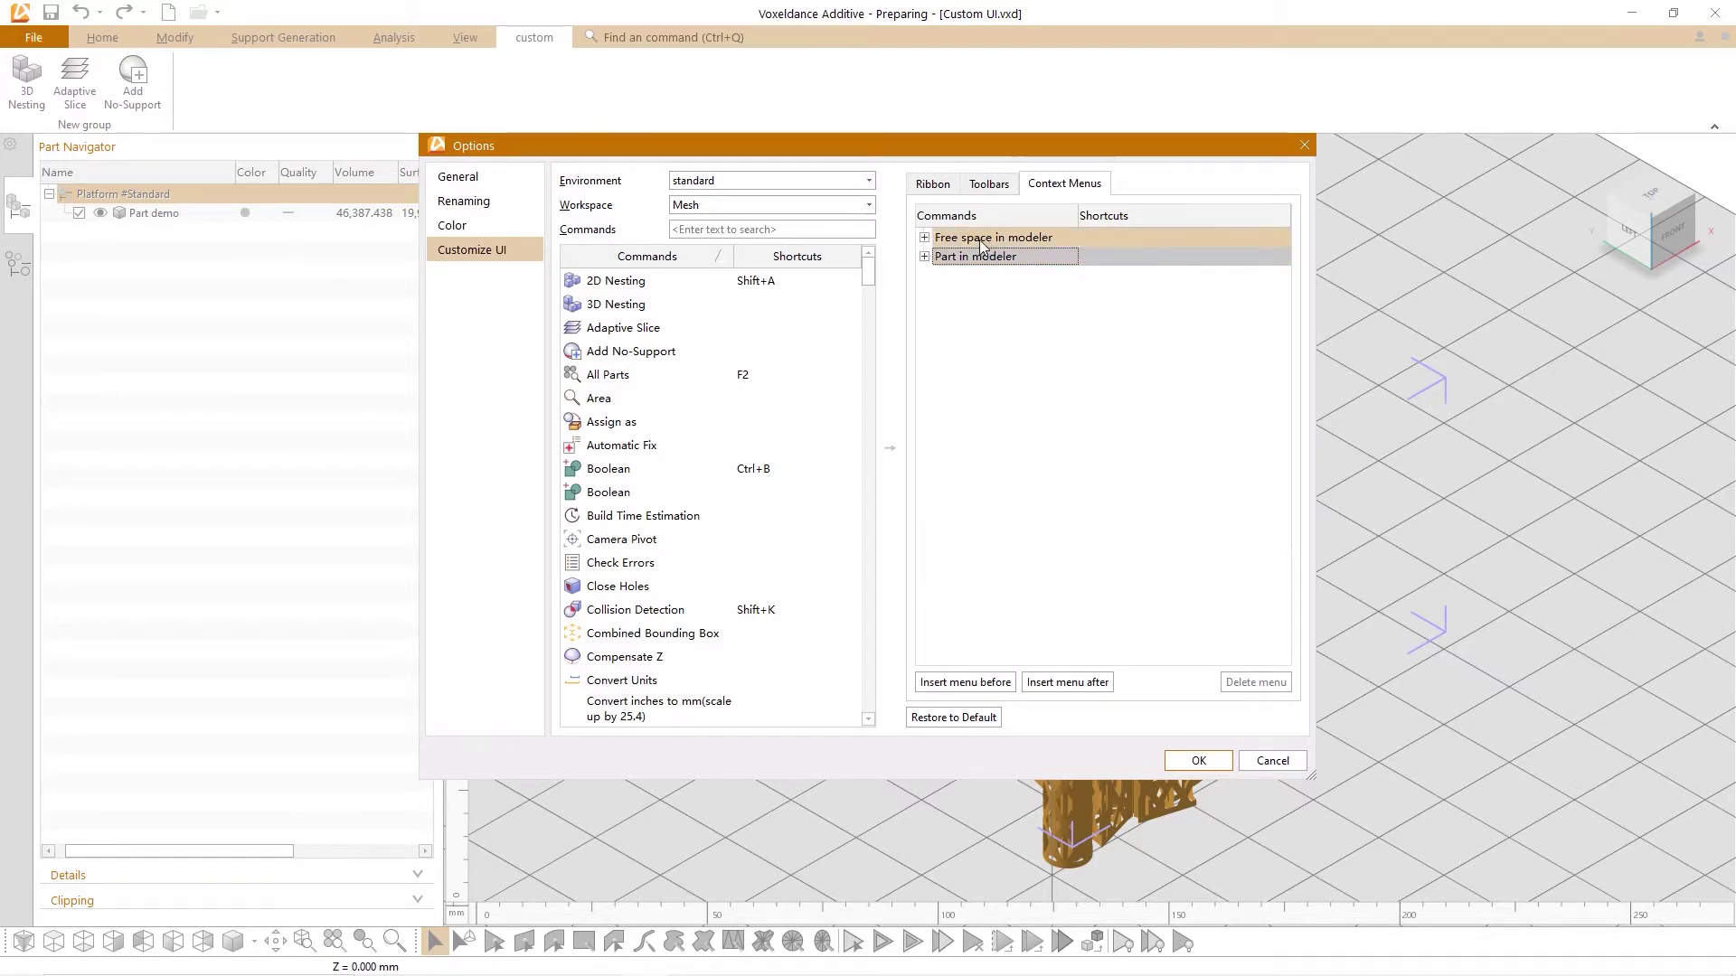
Close the options and view the context menus of the empty modeling space and of the part
left_click(1195, 761)
right_click(1118, 298)
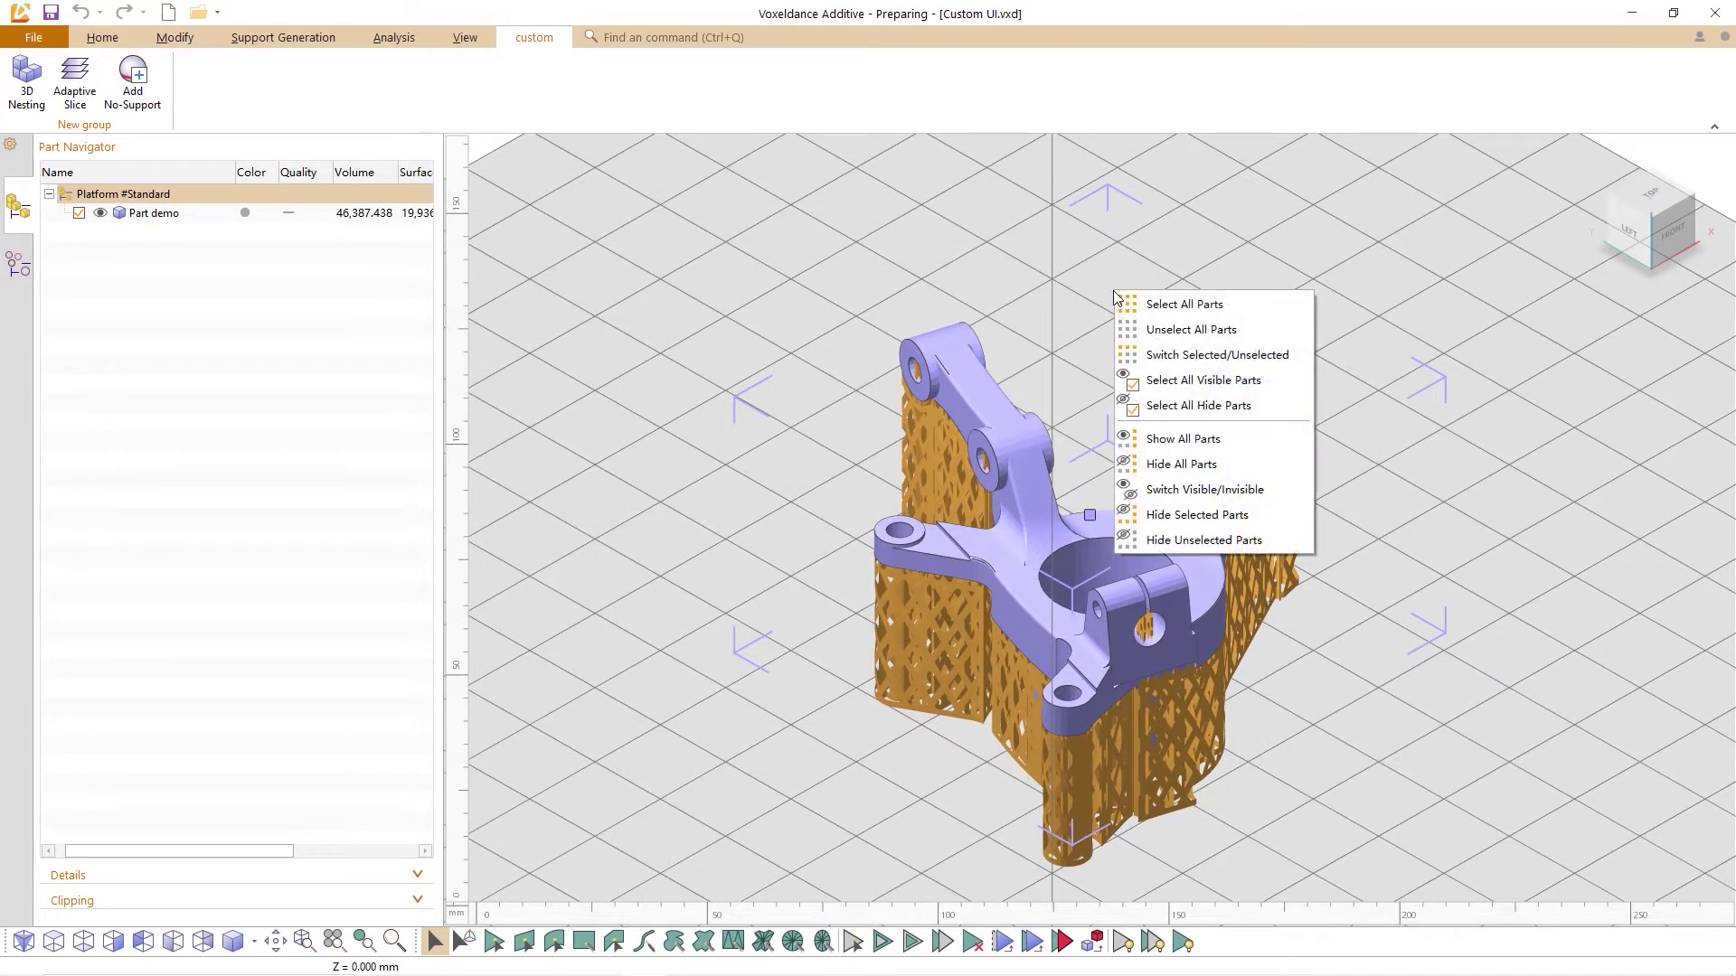
right_click(1023, 487)
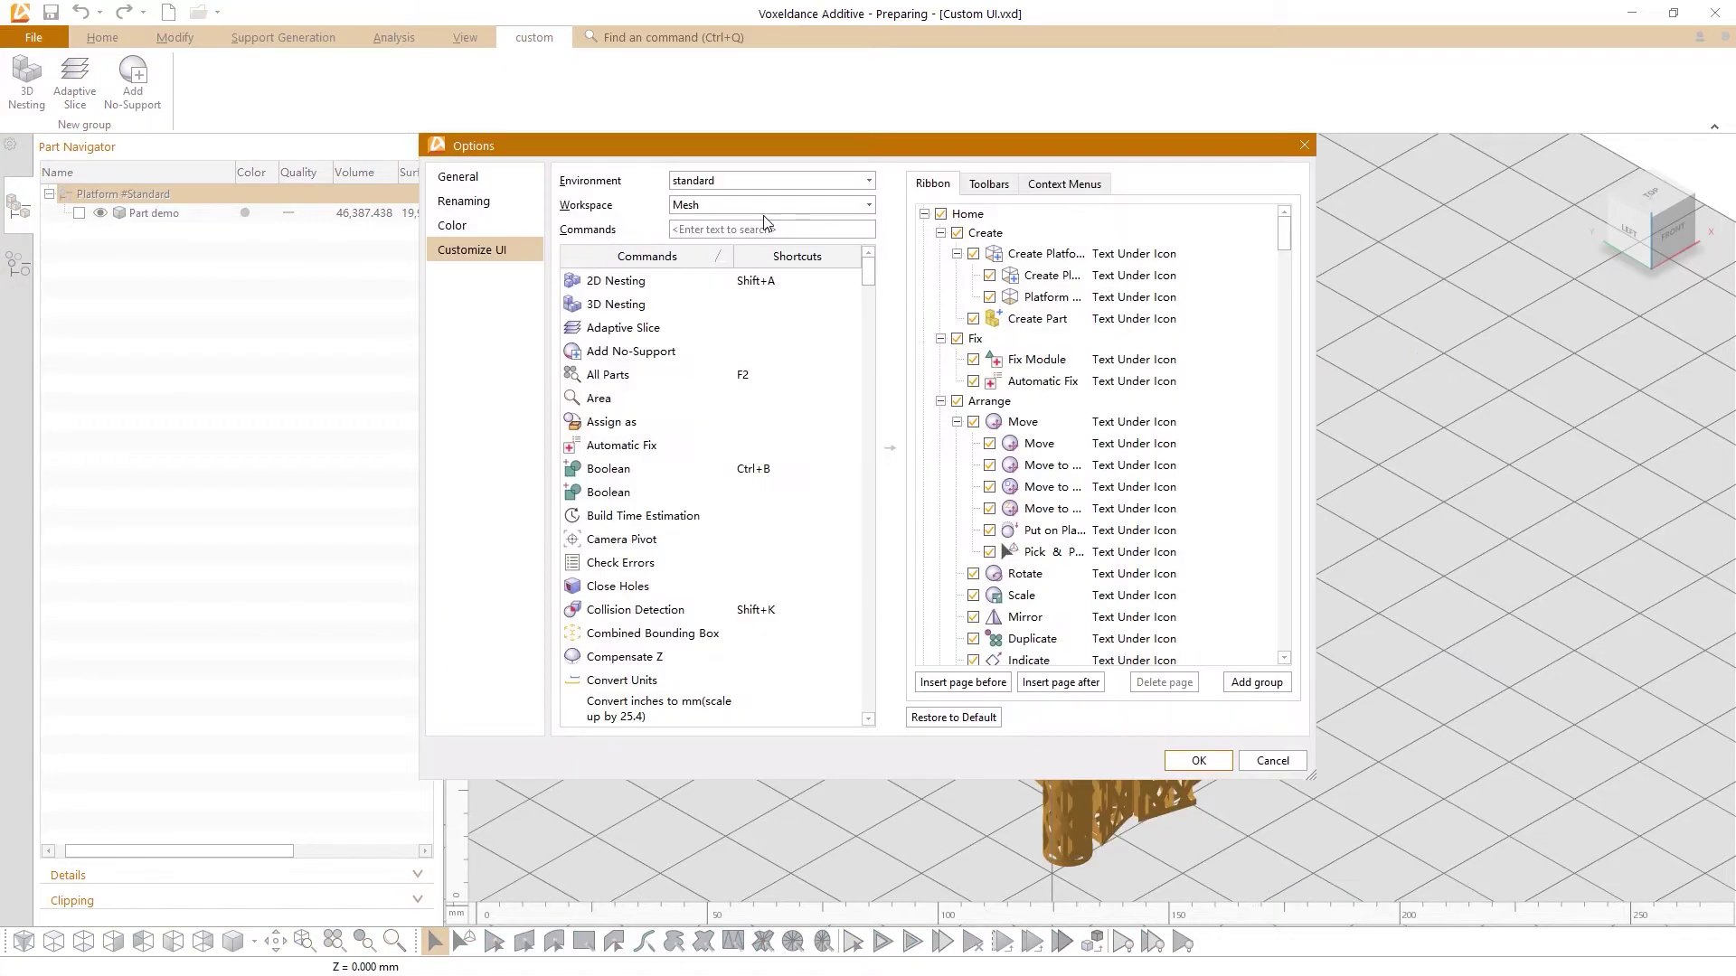
View the customizable commands of the Slice, Repair and Support workspaces in turn
left_click(726, 206)
left_click(719, 235)
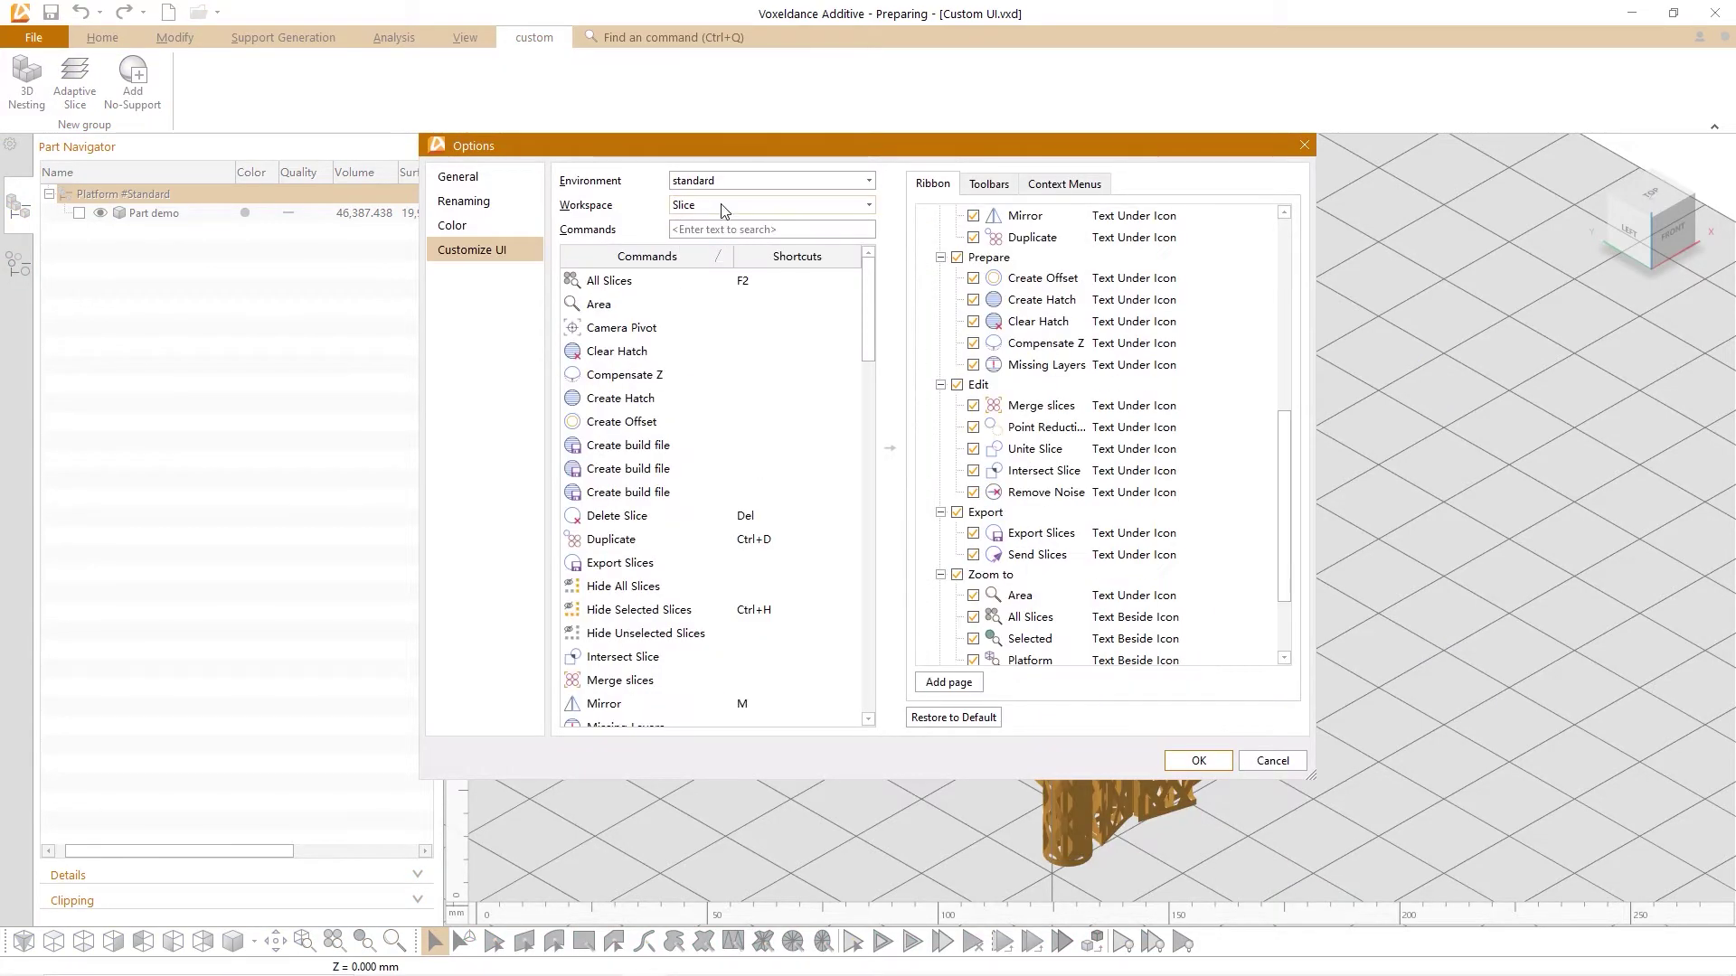
left_click(721, 210)
left_click(706, 247)
left_click(717, 215)
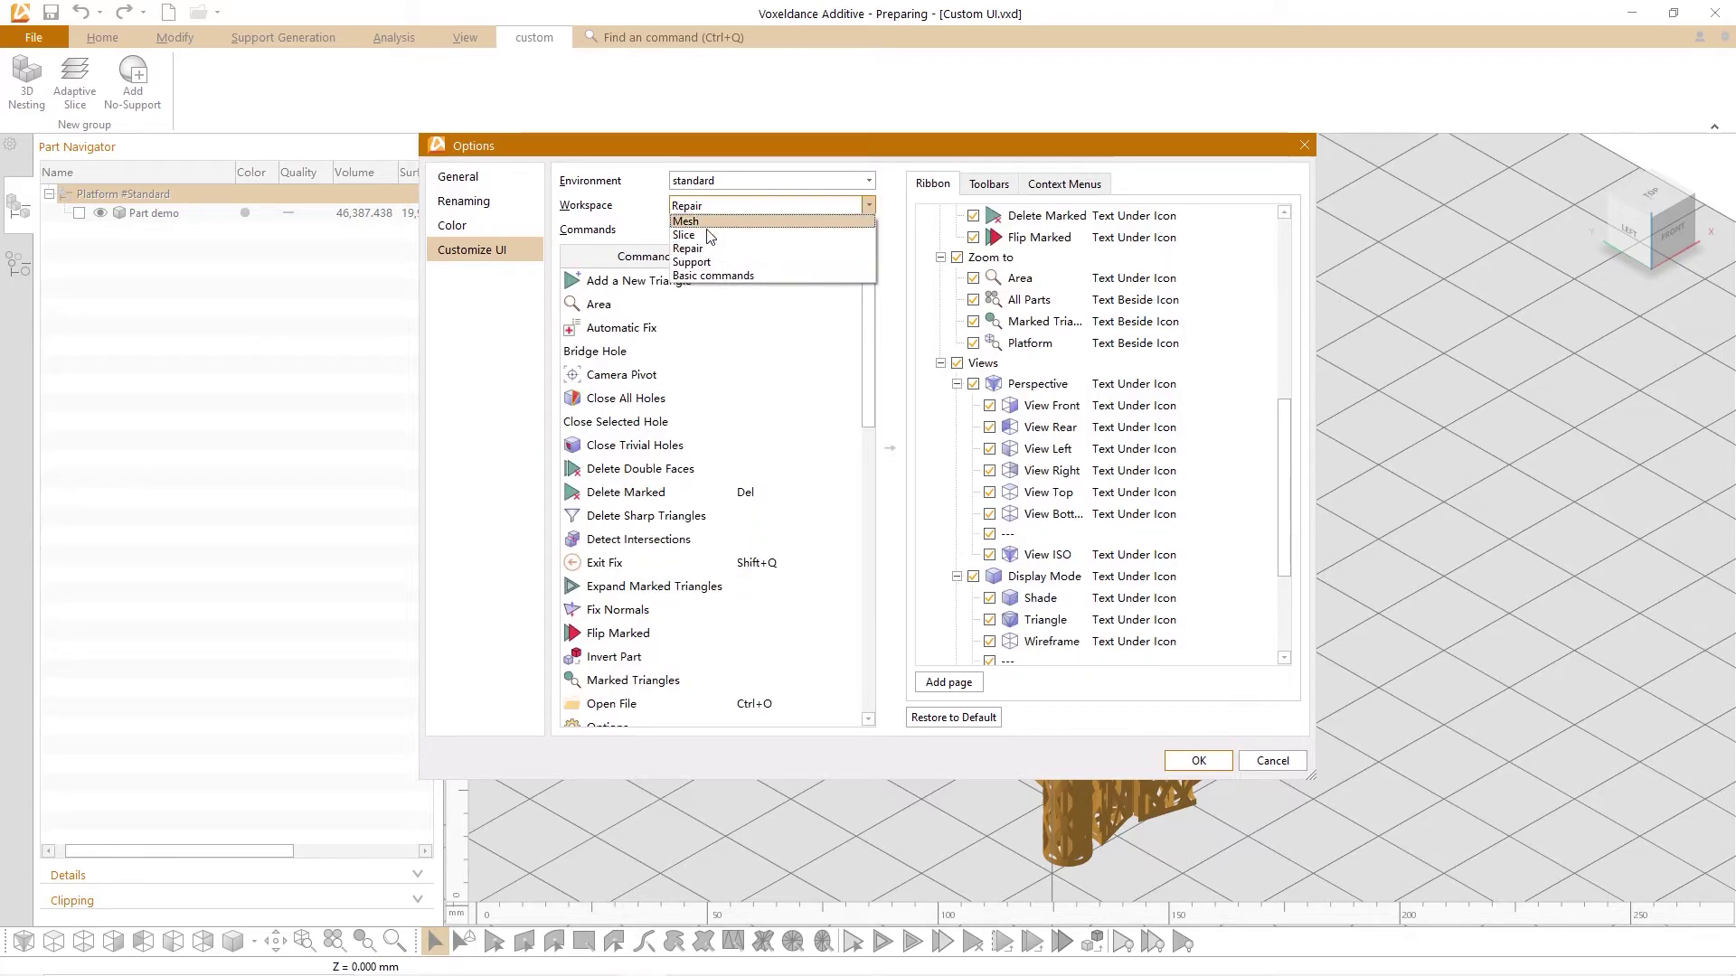
left_click(719, 237)
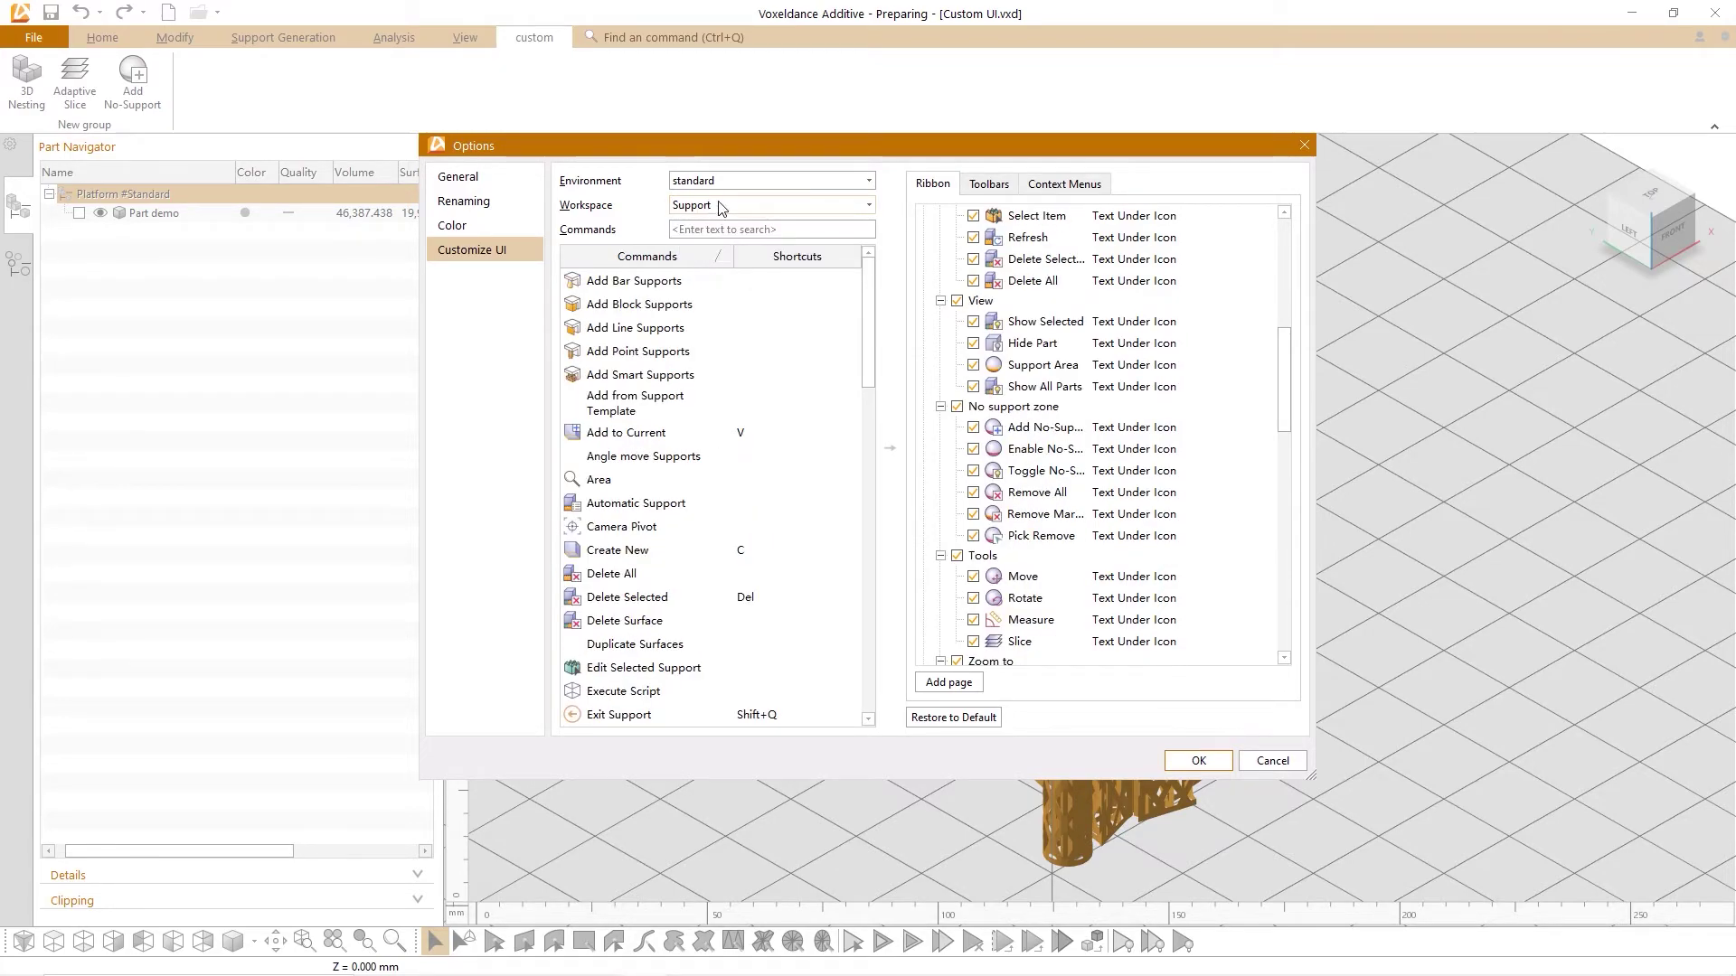
Examine the shortcuts of the Basic commands workspace and close the options
left_click(722, 209)
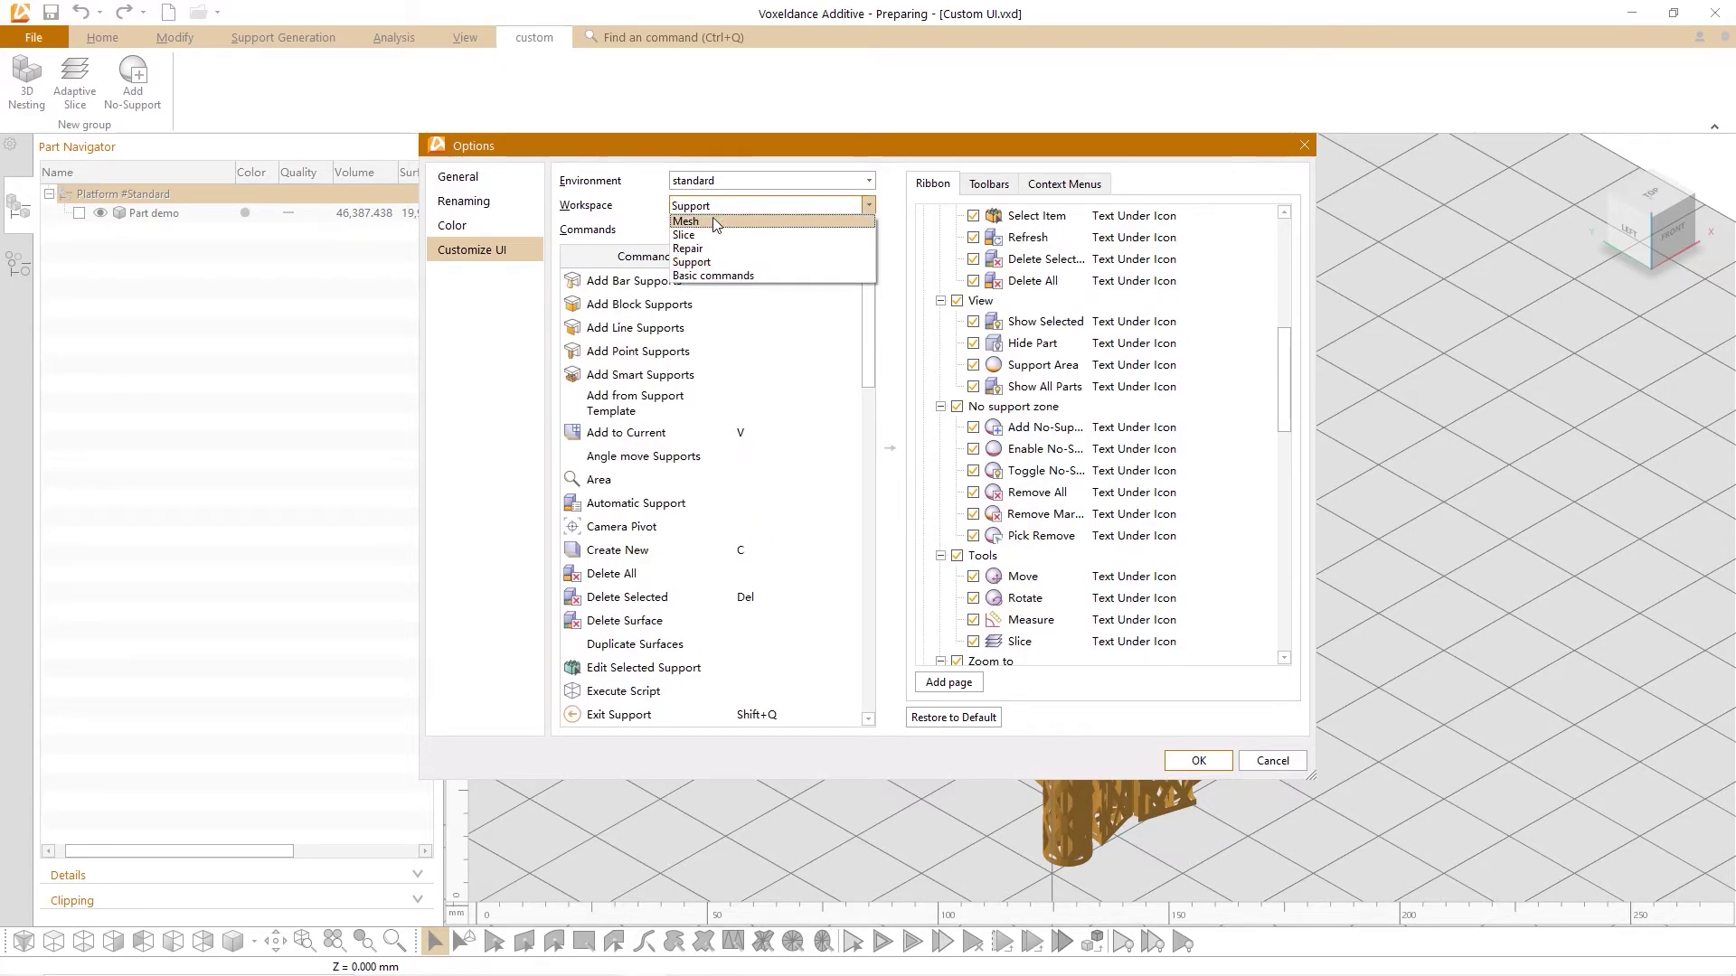
left_click(720, 275)
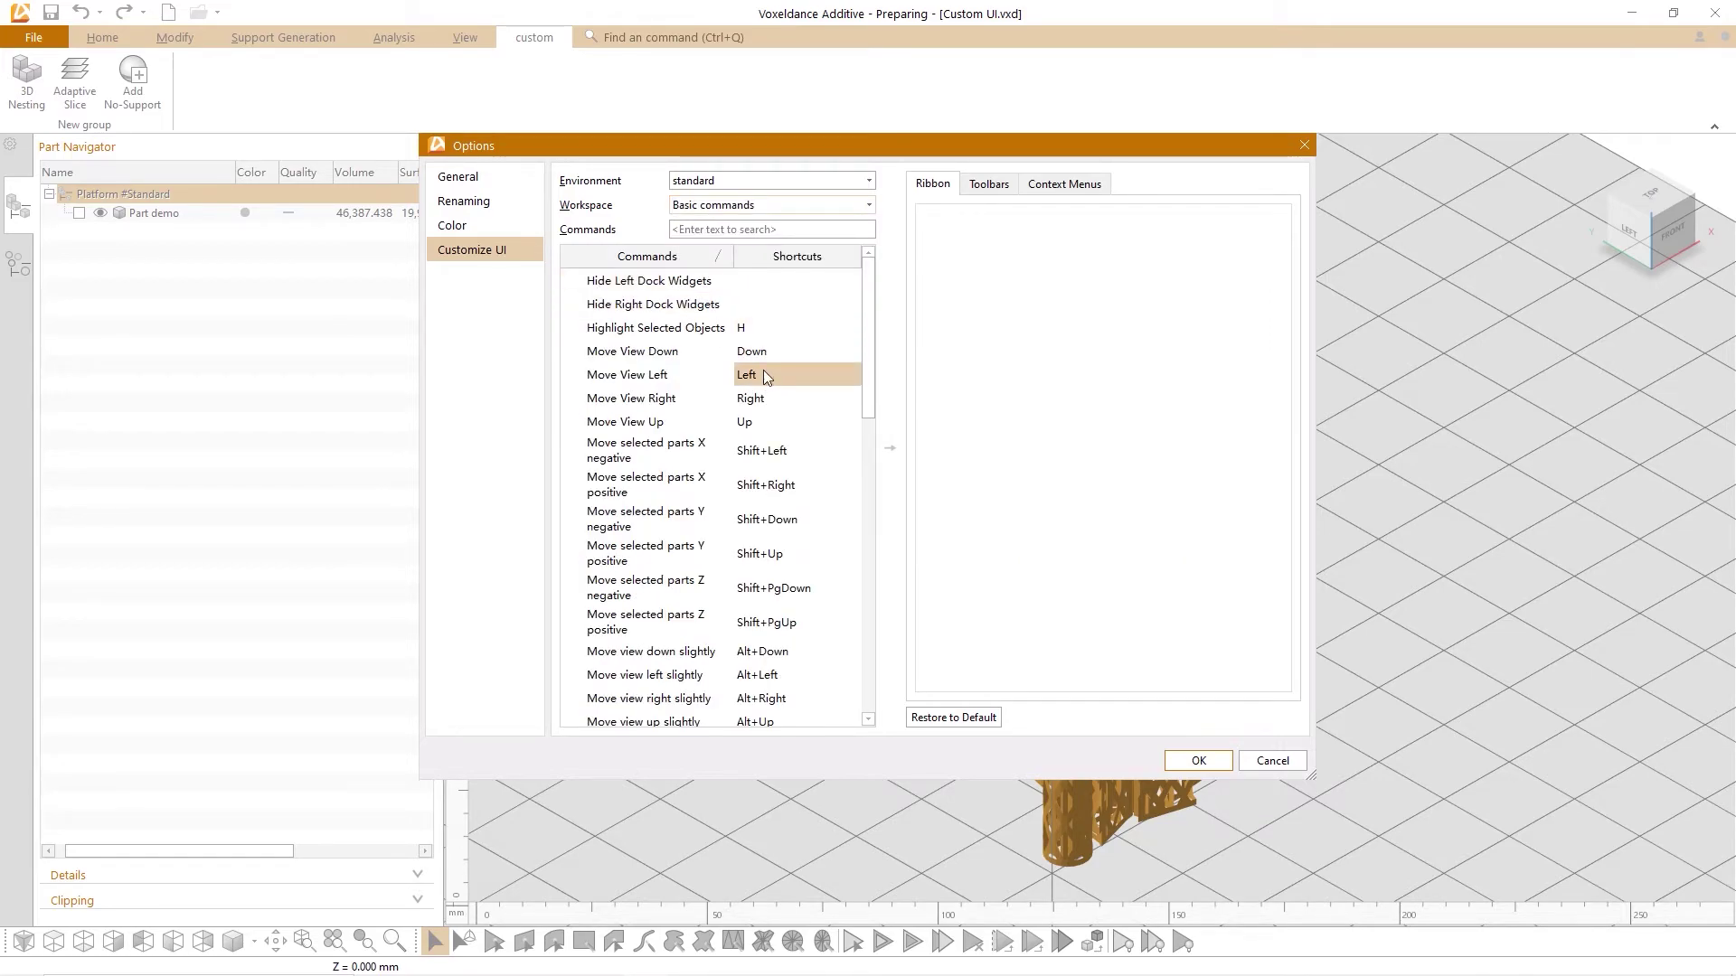
scroll(718, 459, "down", 2)
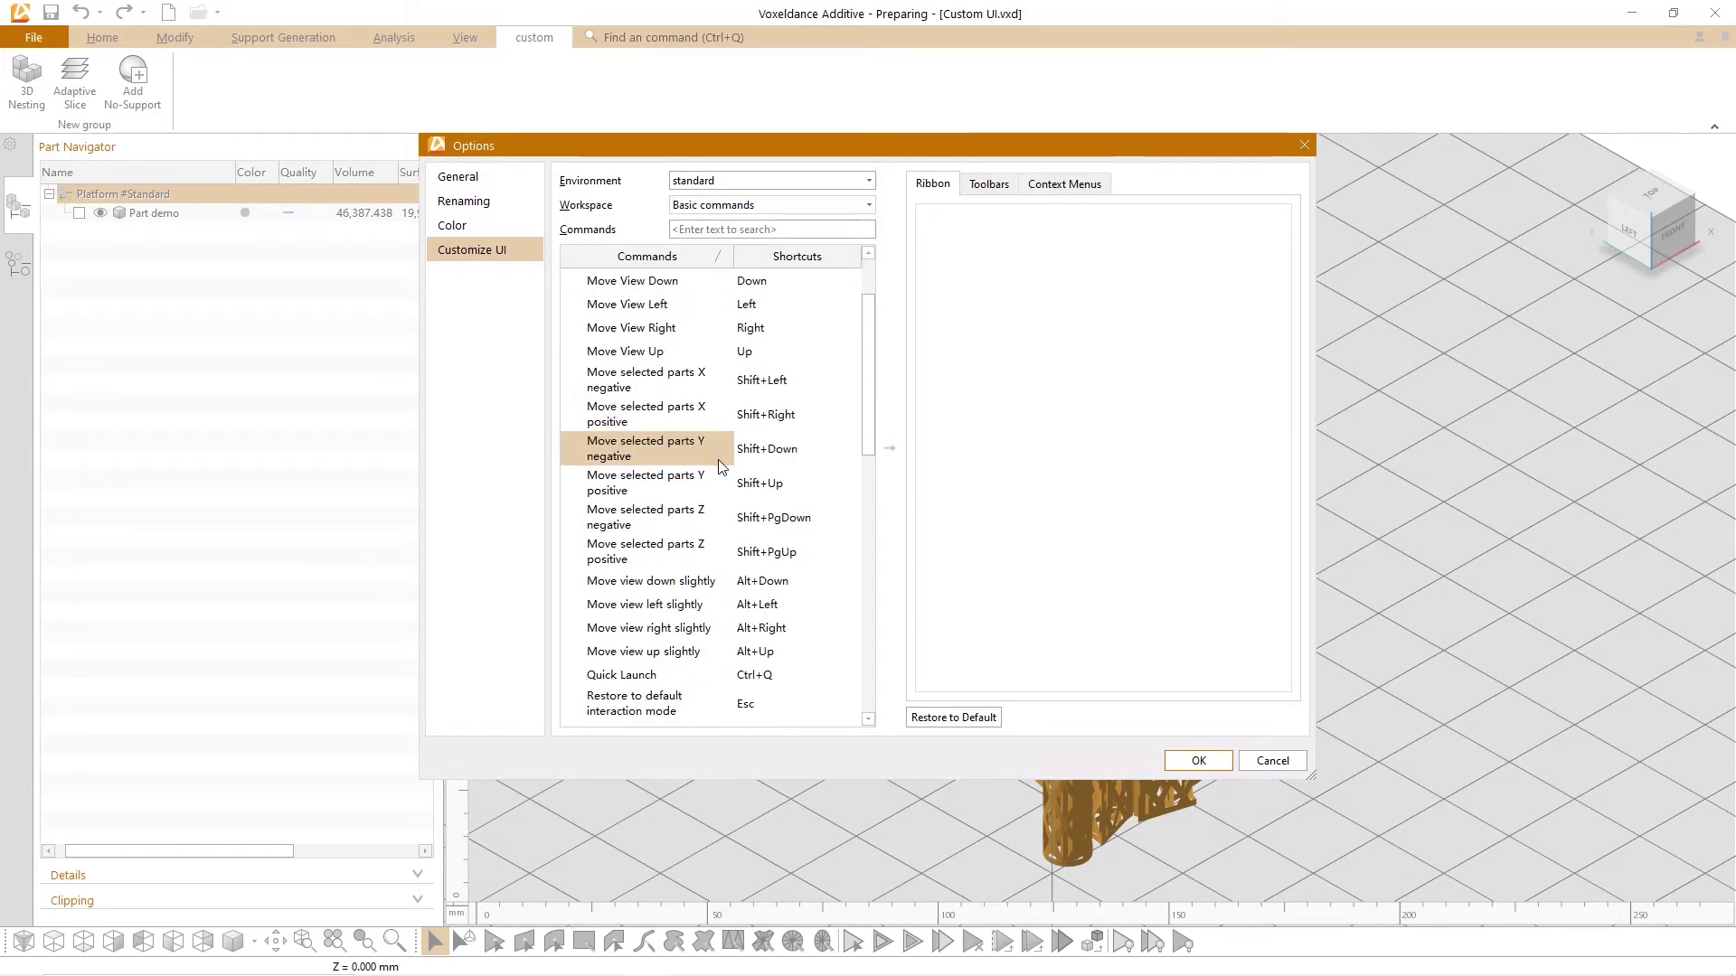
scroll(715, 500, "down", 4)
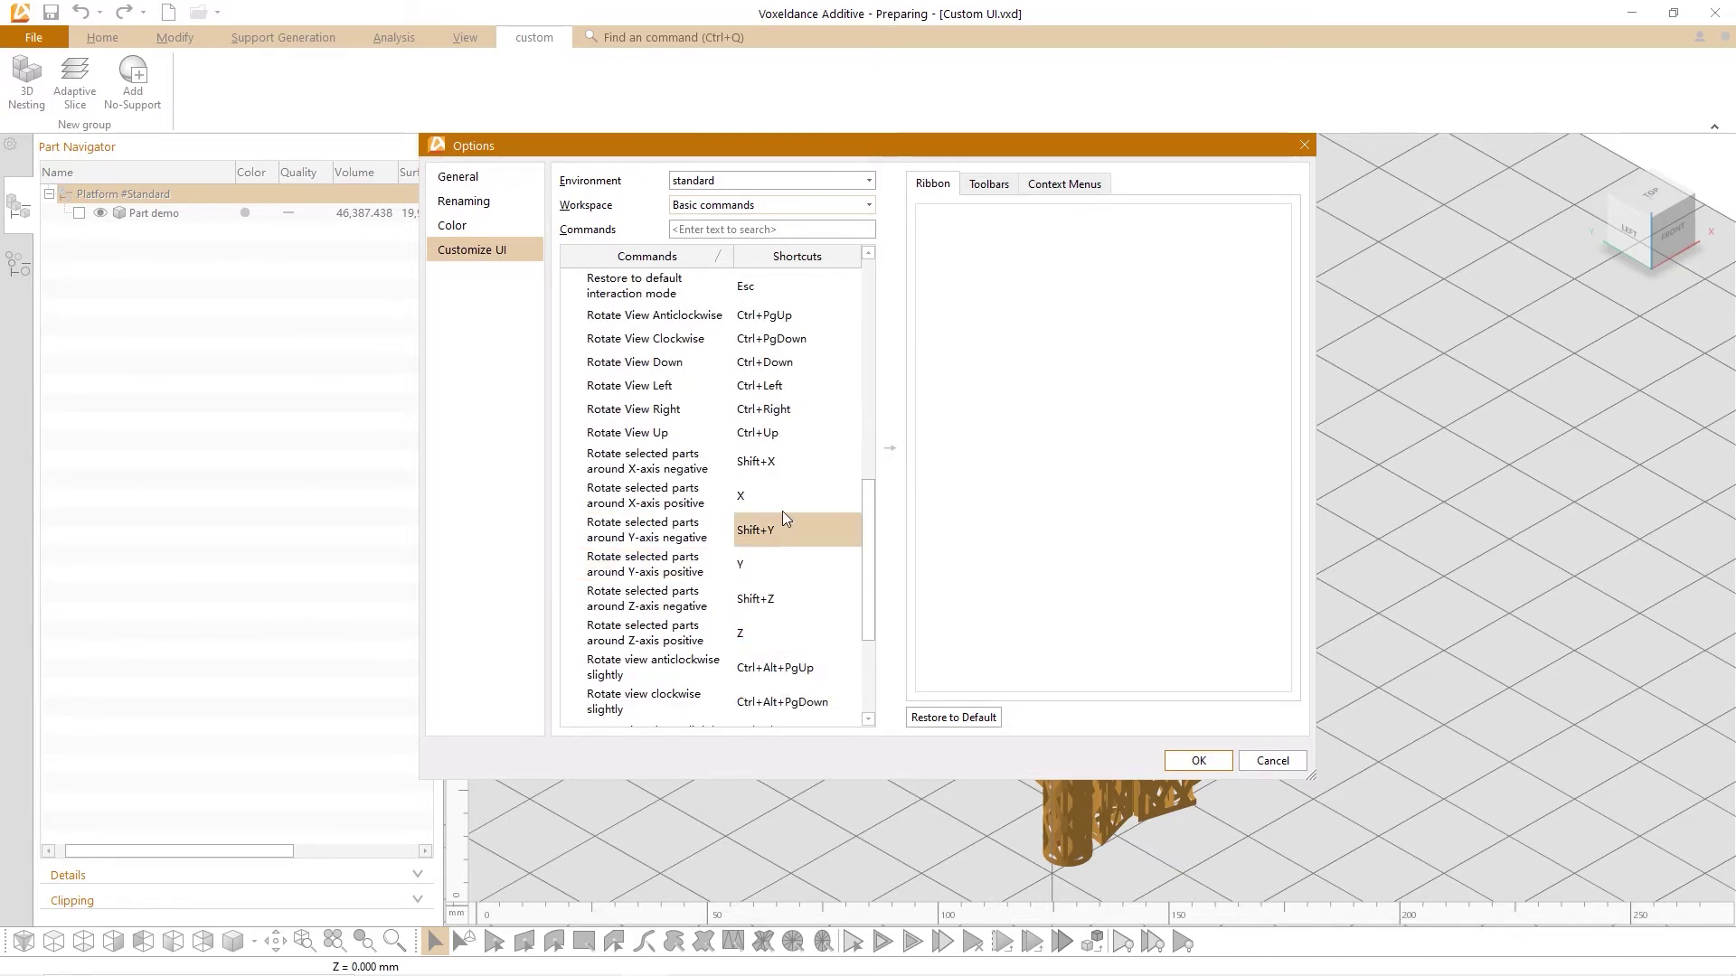
left_click(1192, 756)
Search the commands for "slic" and choose the Slice command from the matches
left_click(662, 41)
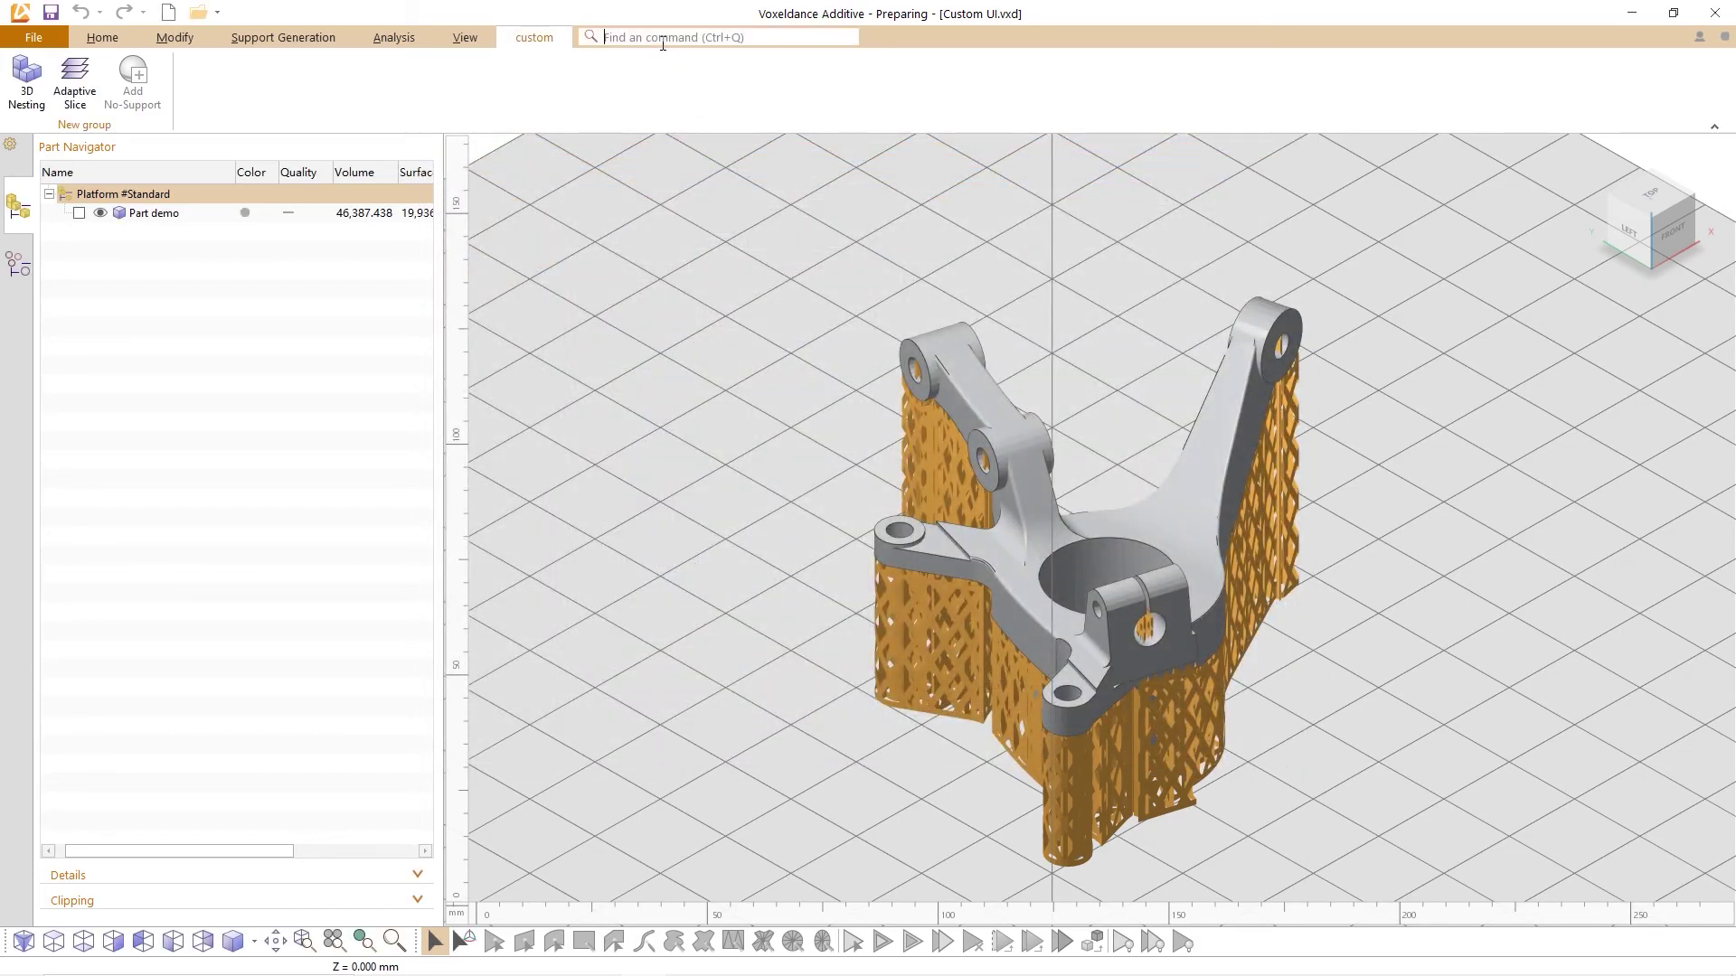
type("slic")
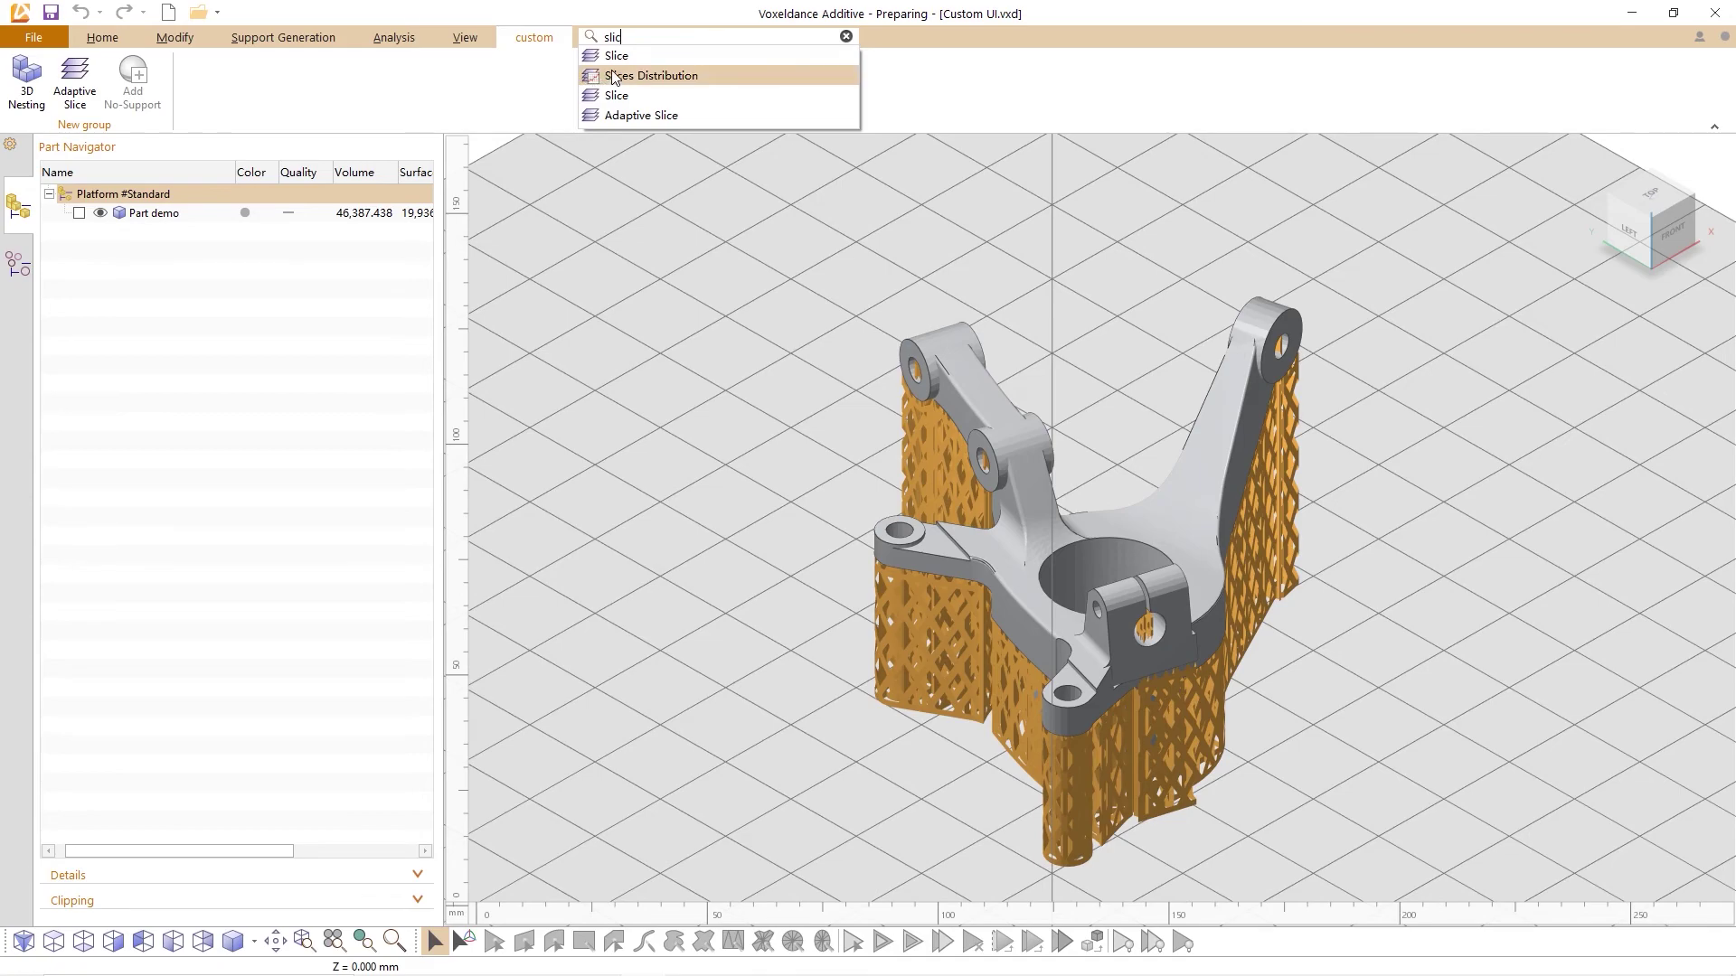
left_click(617, 56)
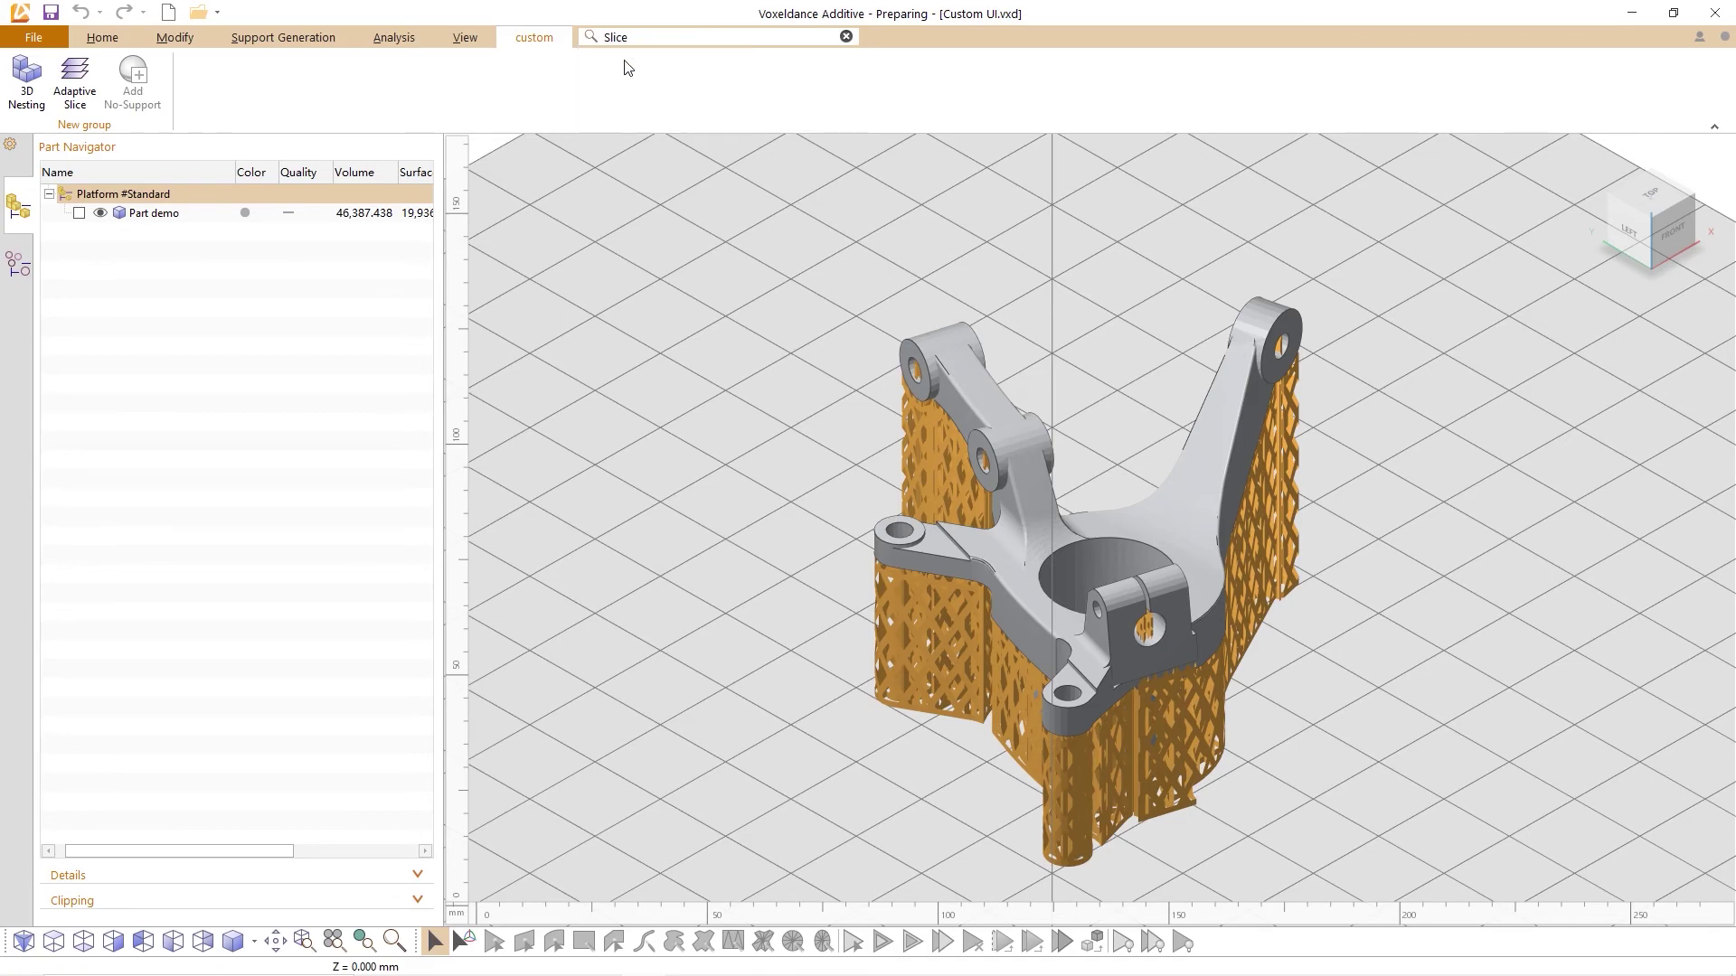